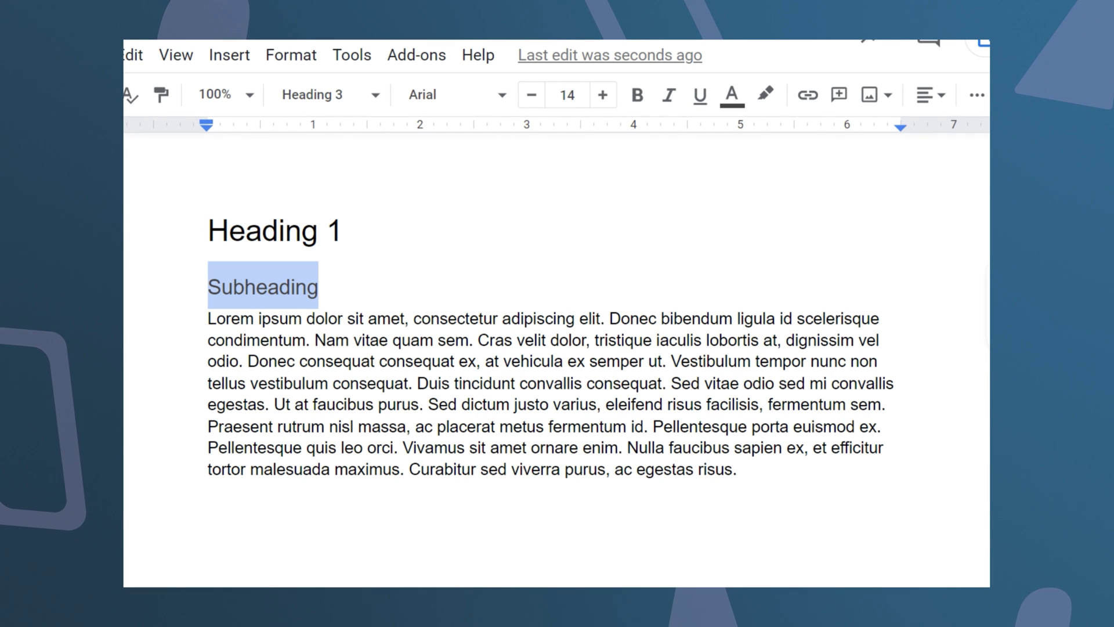
Place an 'App Title' text line, Helvetica Neue 20 Regular, on the App Screen artboard.
{"action": "left_click", "coordinate": [209, 578]}
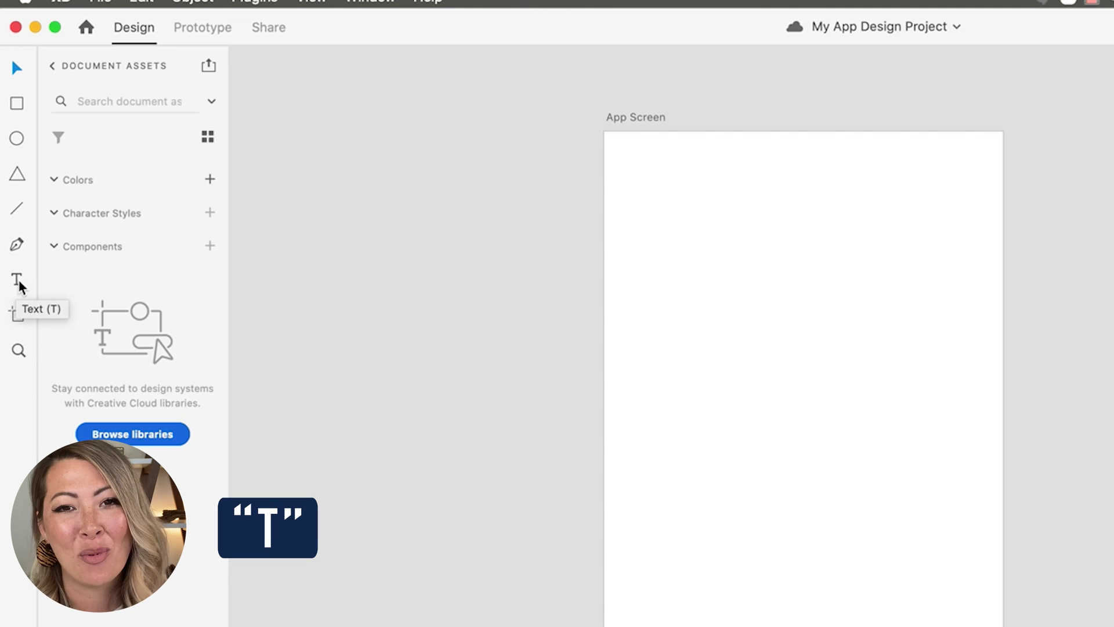
{"action": "left_click", "coordinate": [18, 281]}
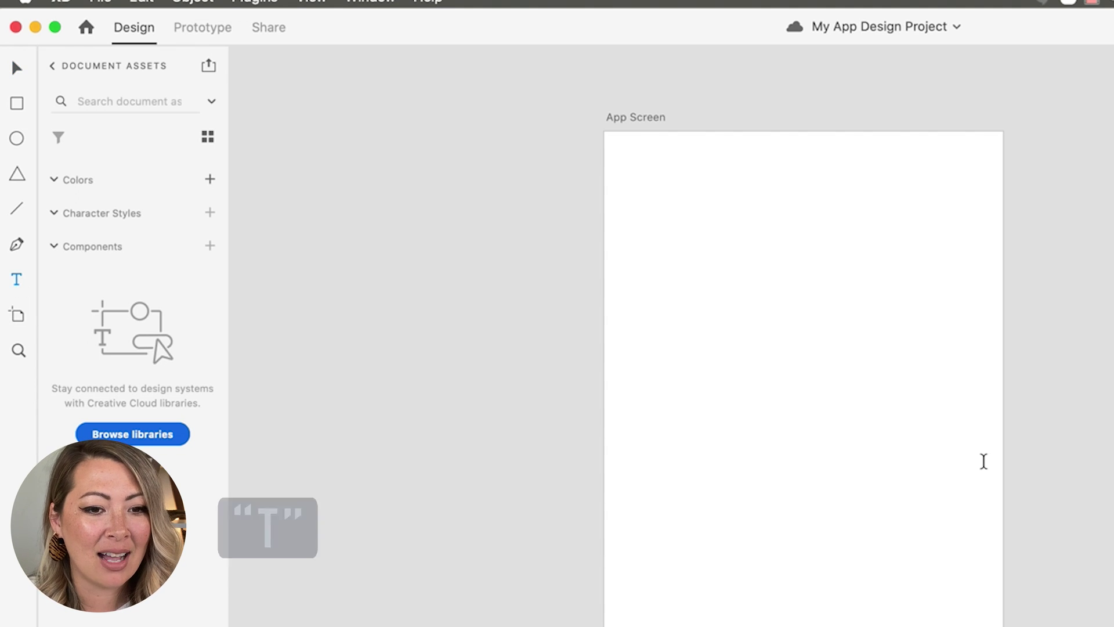
{"action": "left_click", "coordinate": [786, 475]}
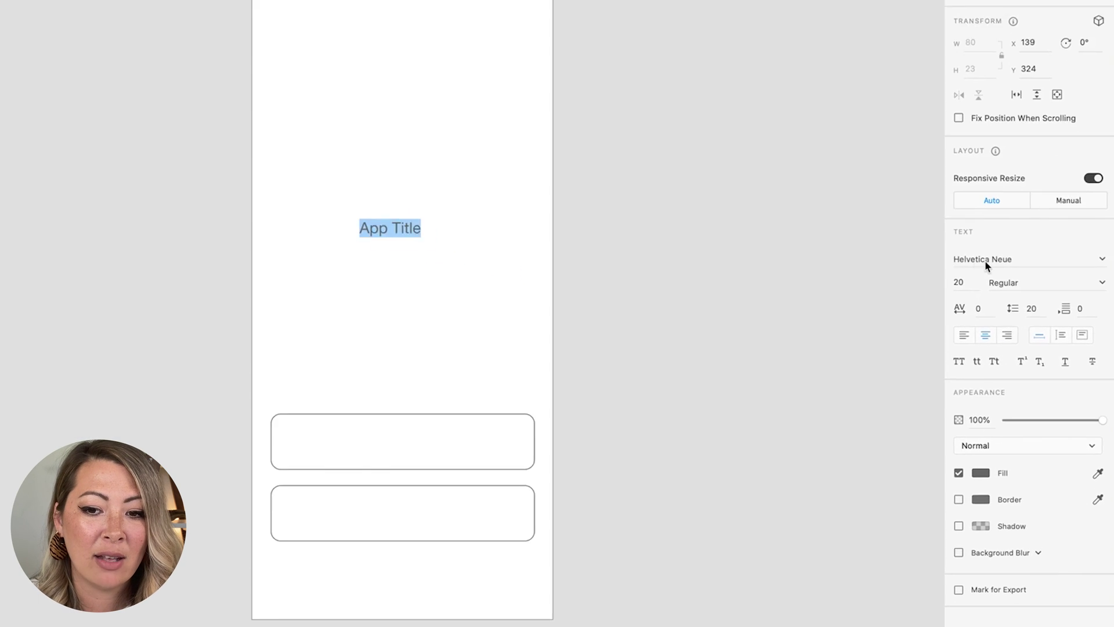
Set the App Title text to font size 40 with Bold weight.
{"action": "left_click", "coordinate": [986, 343]}
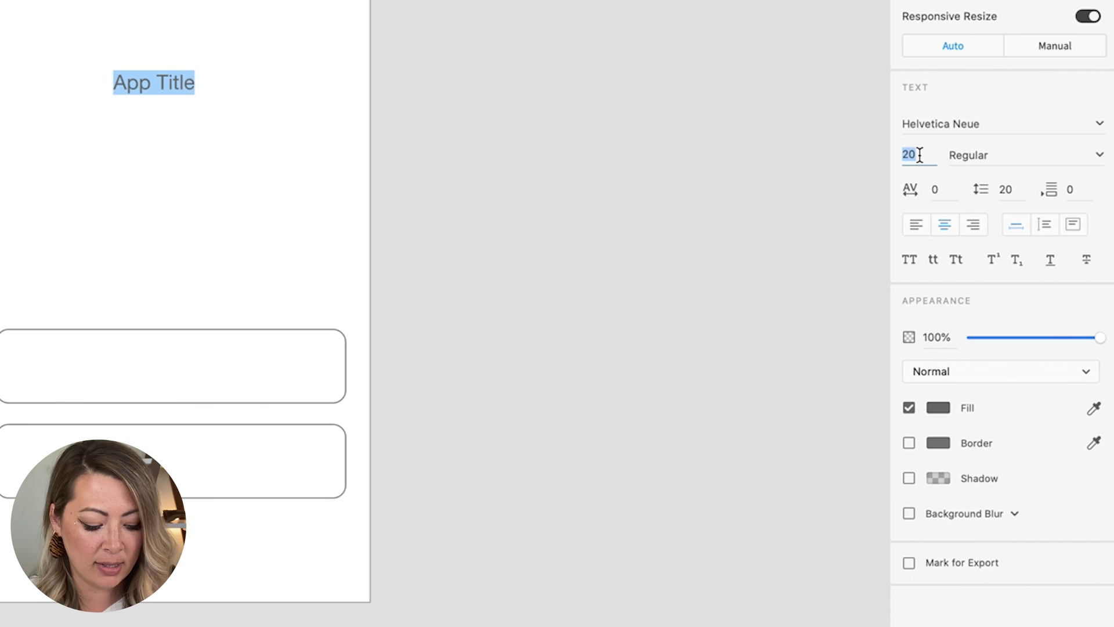
{"action": "type", "text": "40"}
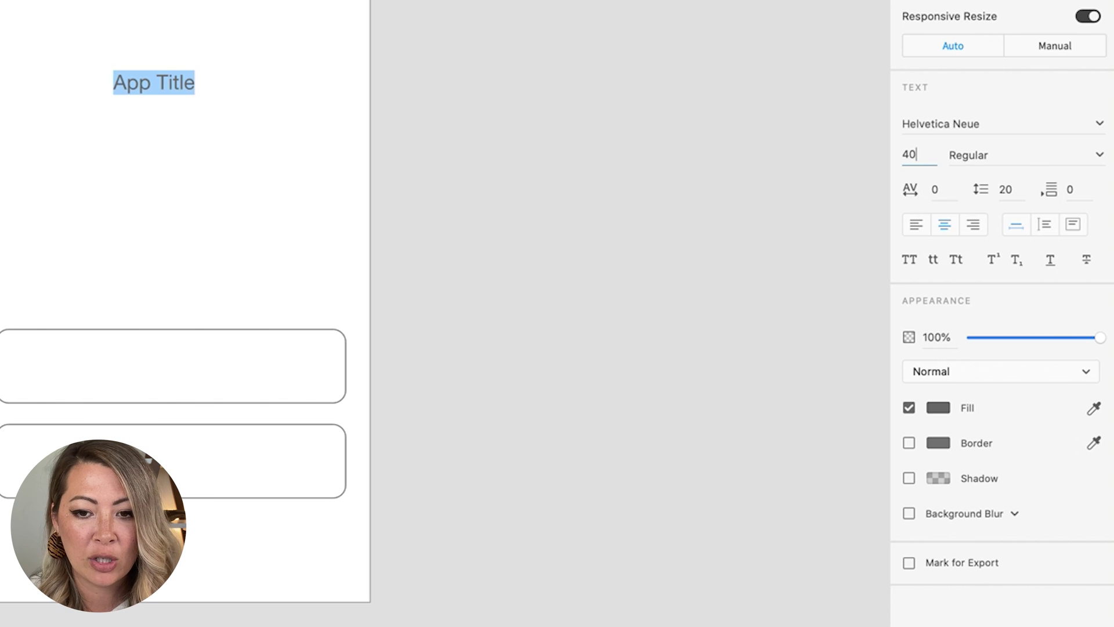
{"action": "key", "text": "Return"}
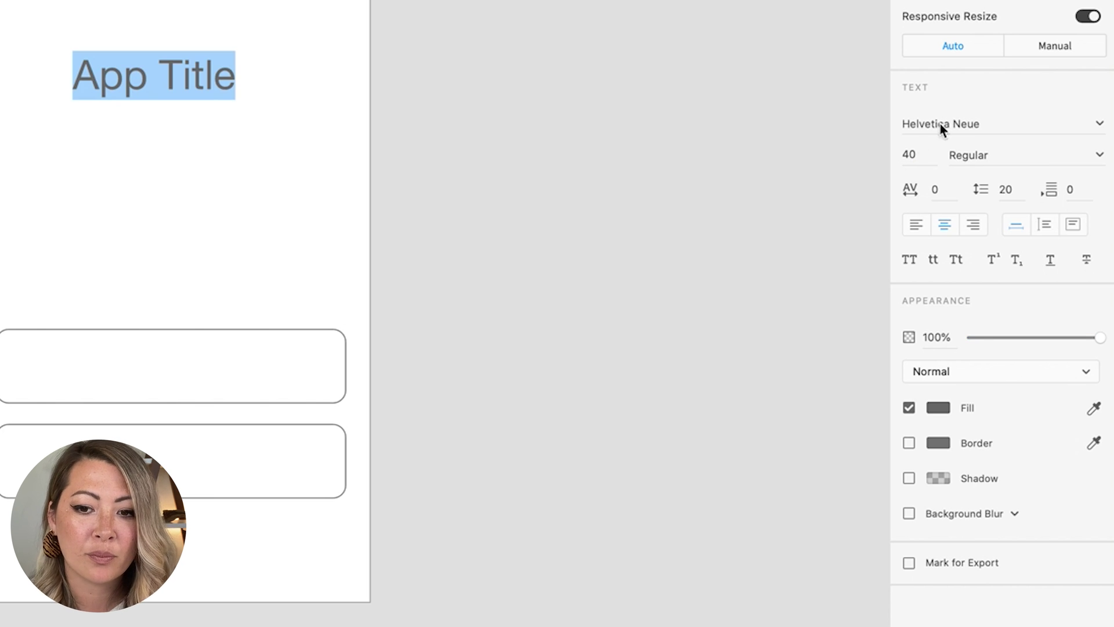
{"action": "left_click", "coordinate": [1099, 156]}
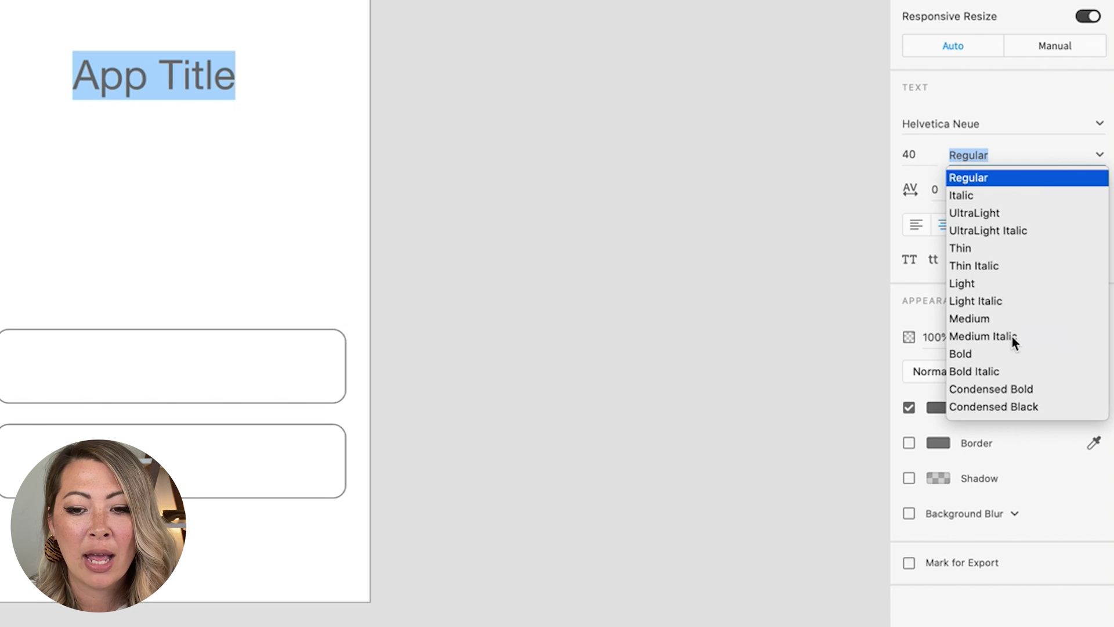
{"action": "left_click", "coordinate": [983, 354]}
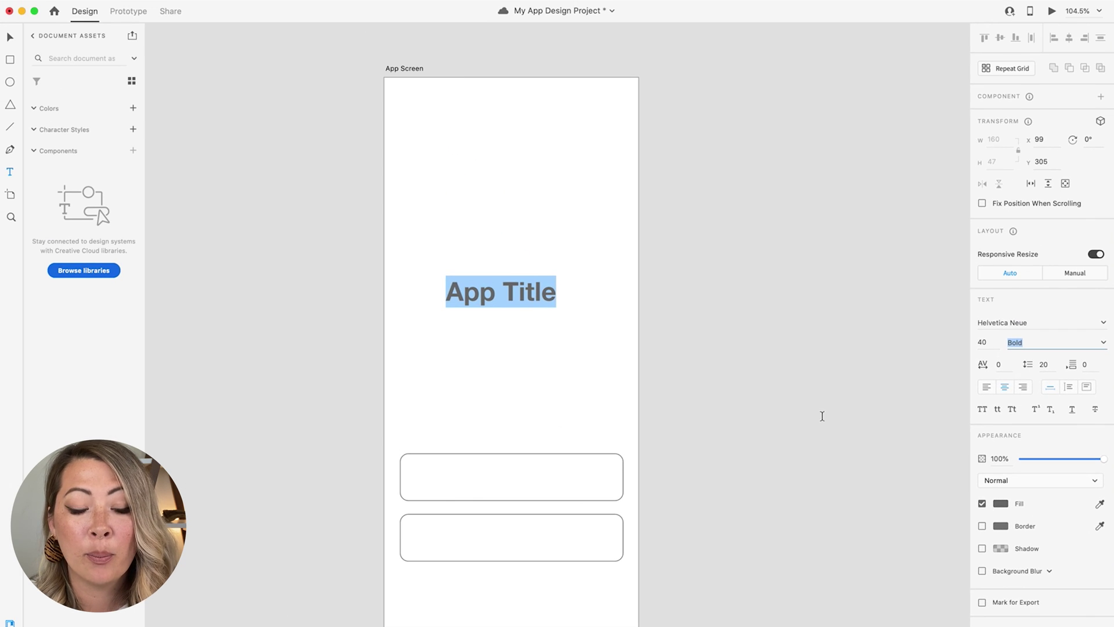
{"action": "key", "text": "Escape"}
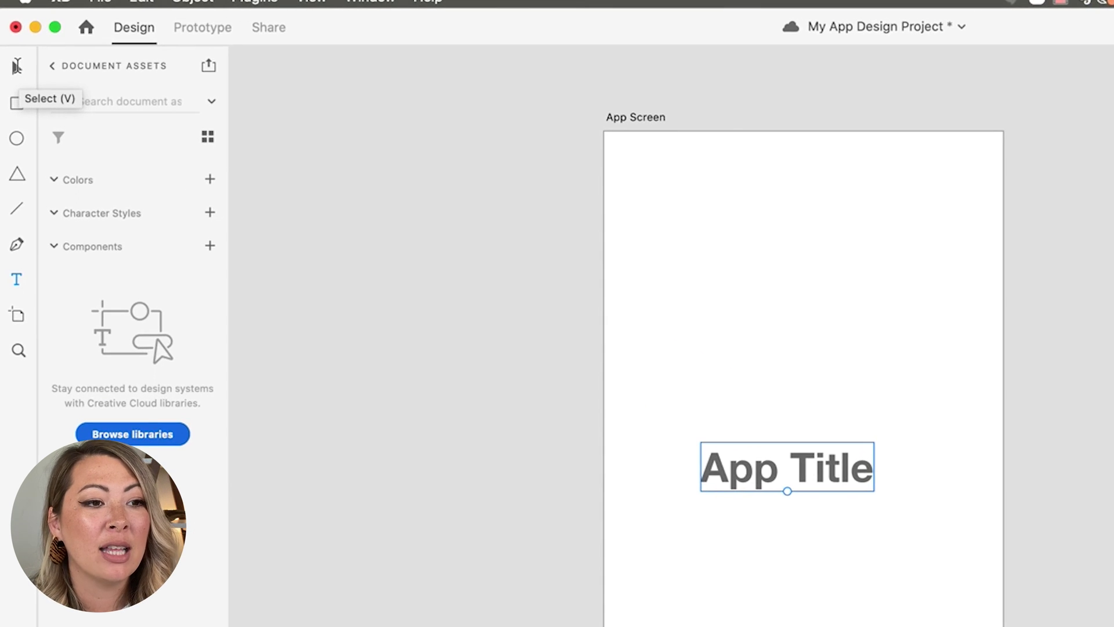
Snap App Title to the artboard's horizontal centre at X 110 and save the project.
{"action": "left_click", "coordinate": [17, 66]}
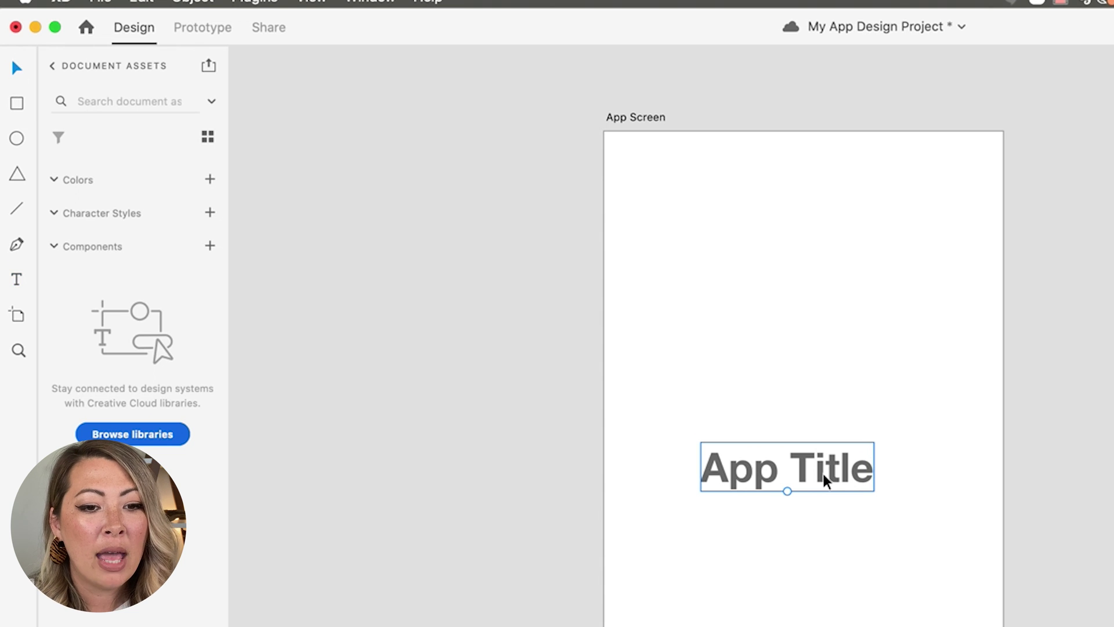
{"action": "left_click_drag", "start_coordinate": [810, 470], "coordinate": [828, 480]}
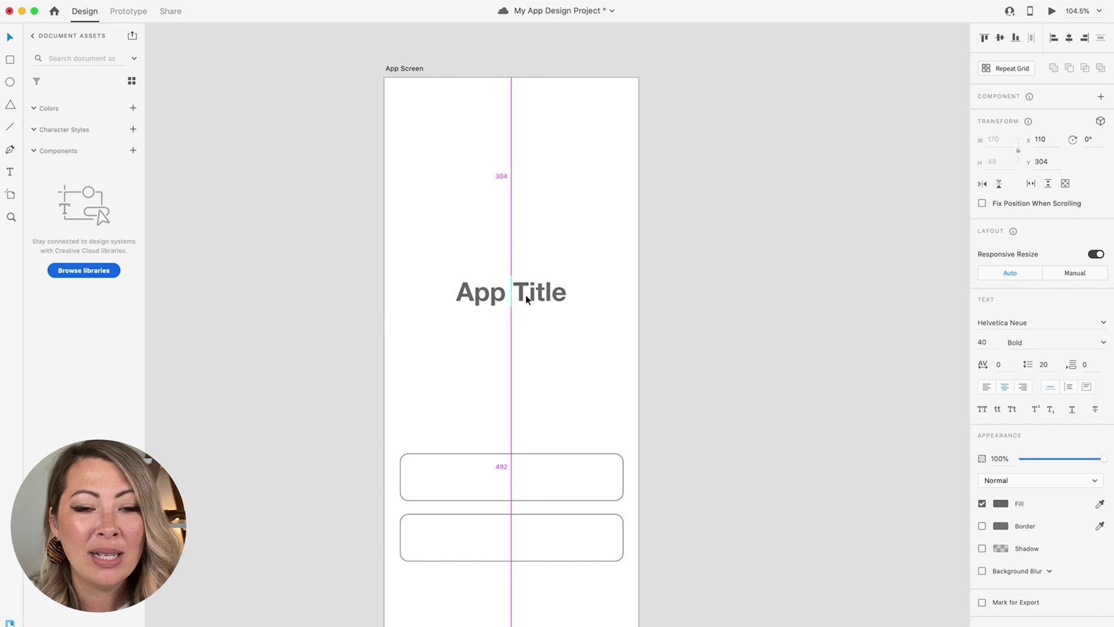
{"action": "mouse_move", "coordinate": [526, 296]}
{"action": "left_mouse_down"}
{"action": "mouse_move", "coordinate": [517, 296]}
{"action": "mouse_move", "coordinate": [529, 297]}
{"action": "left_mouse_up"}
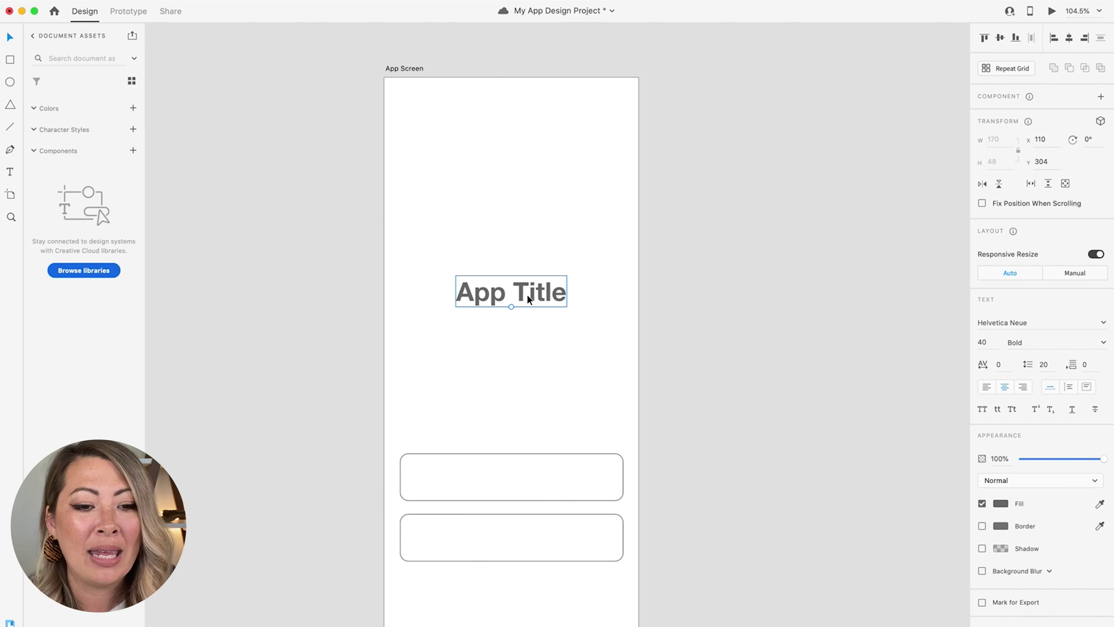
{"action": "key", "text": "ctrl+s"}
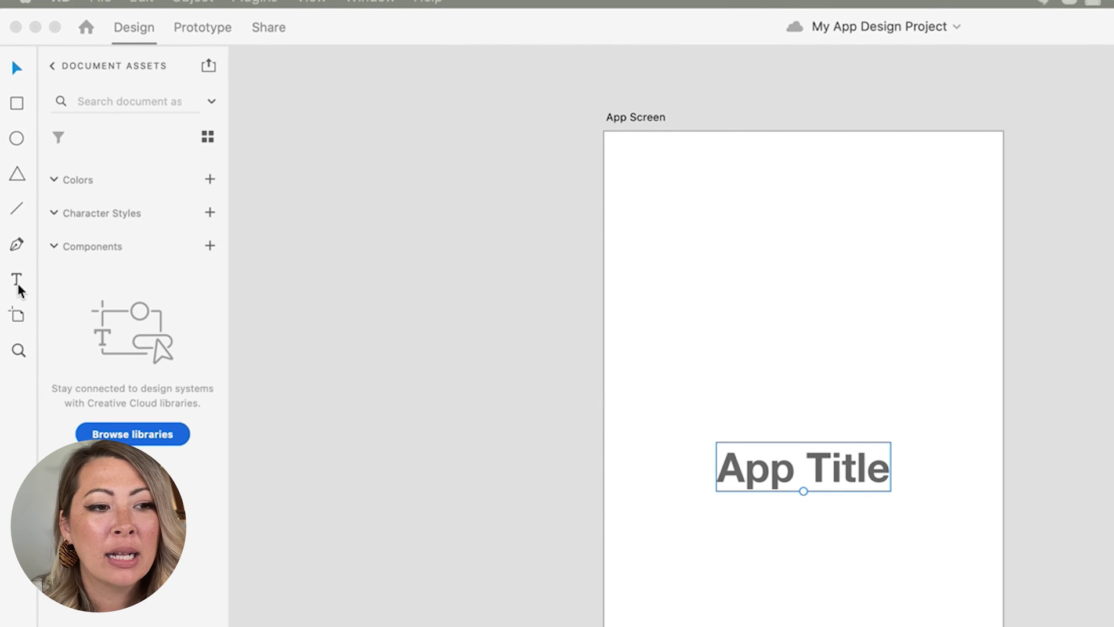
{"action": "left_click", "coordinate": [16, 281]}
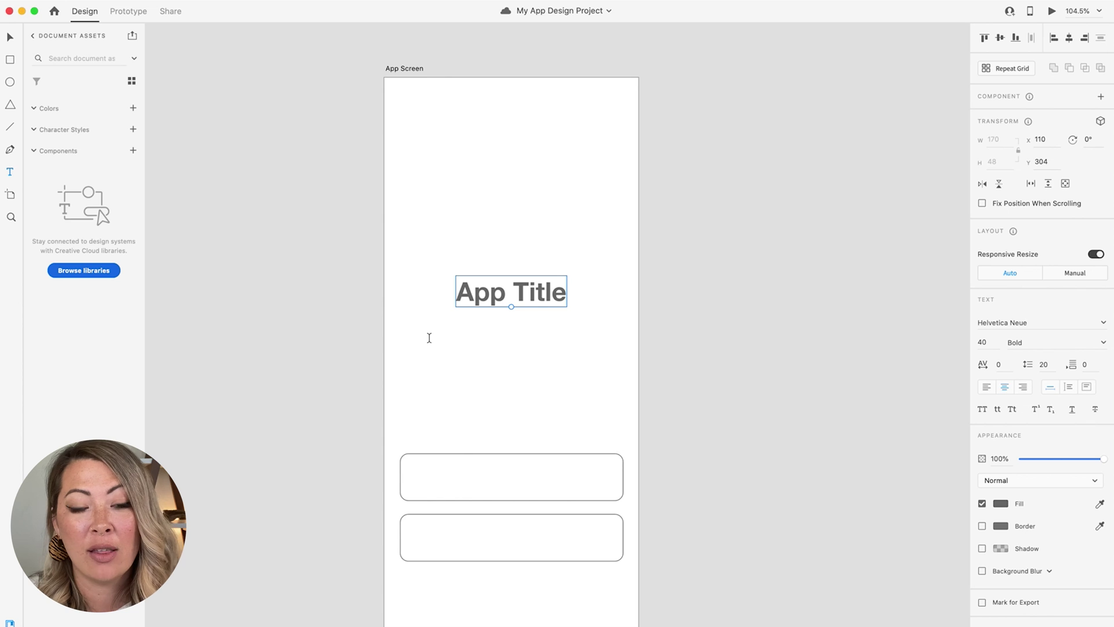
Draw a text area below App Title and paste lorem ipsum placeholder text into it.
{"action": "left_click_drag", "start_coordinate": [399, 333], "coordinate": [621, 401]}
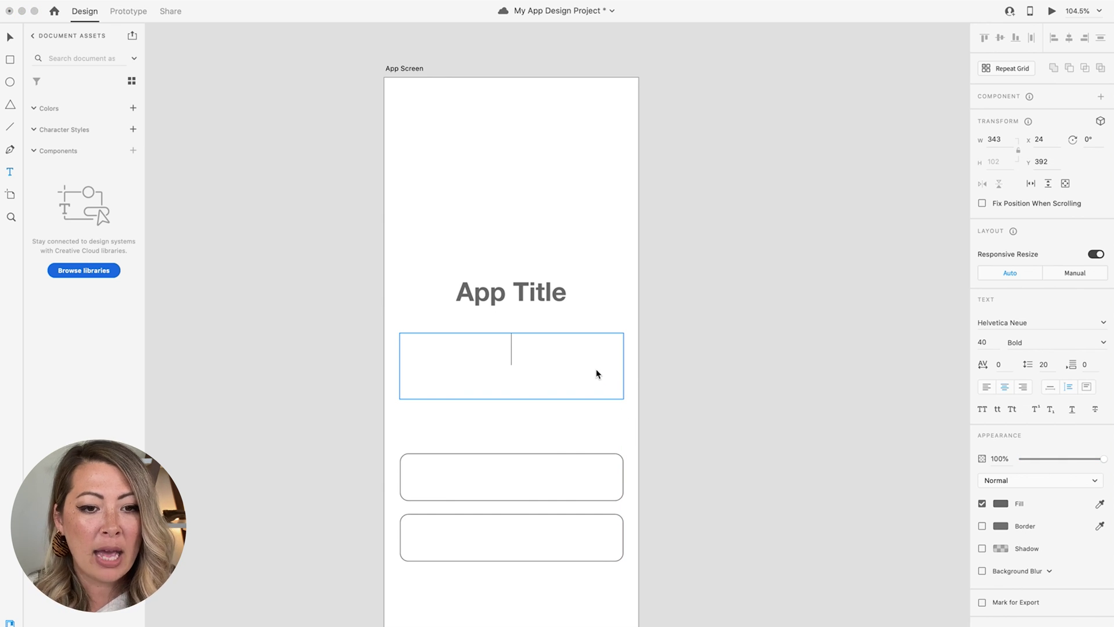
{"action": "type", "text": "Lorem ipsum dolor sit amet, consectetur adipiscing elit. Pellentesque in elit lectus"}
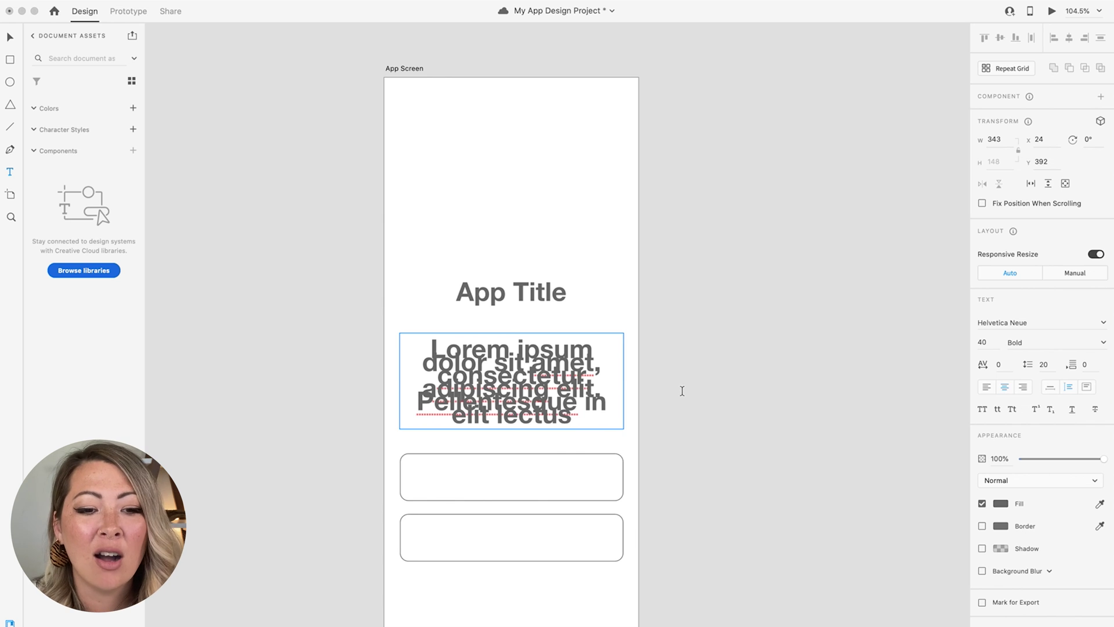
{"action": "key", "text": "Escape"}
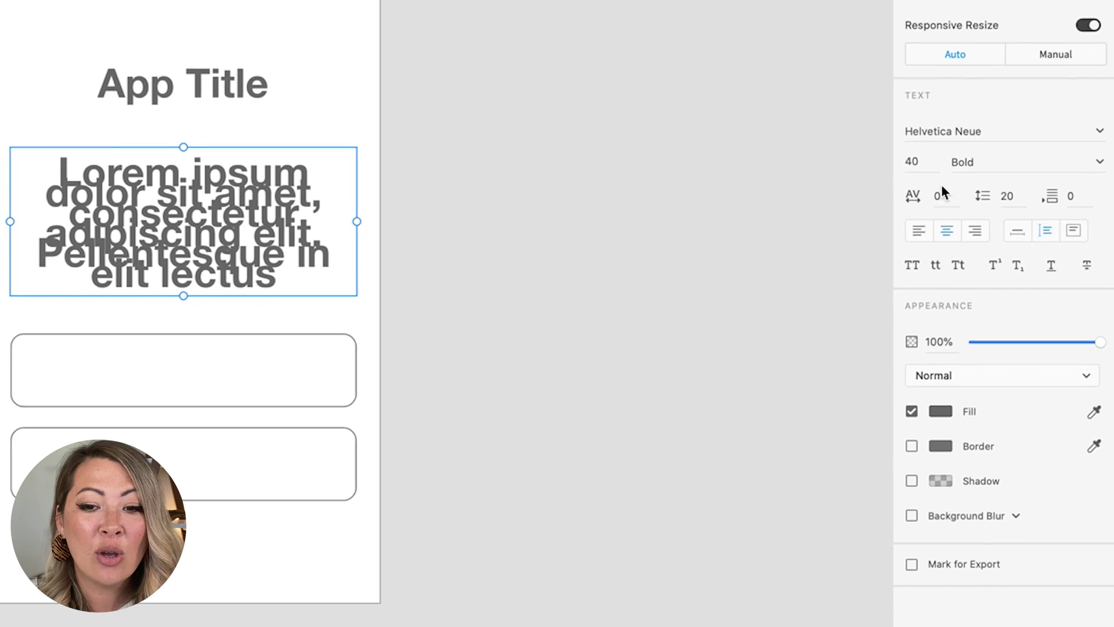
Set the lorem ipsum description to 20 pt Regular weight.
{"action": "left_click", "coordinate": [915, 156]}
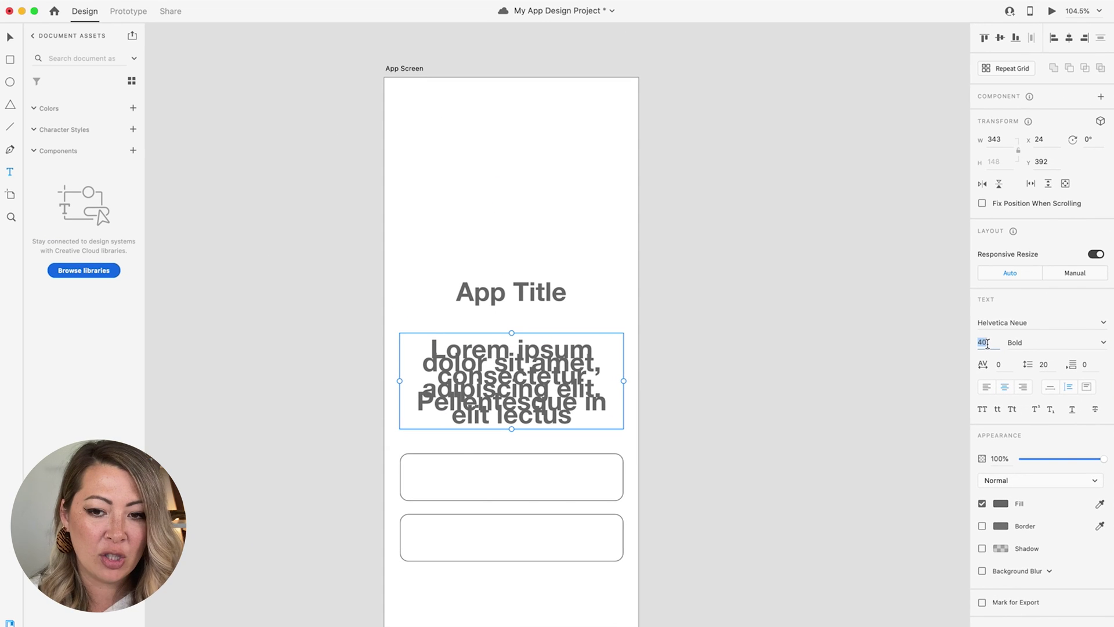
{"action": "type", "text": "20"}
{"action": "key", "text": "Return"}
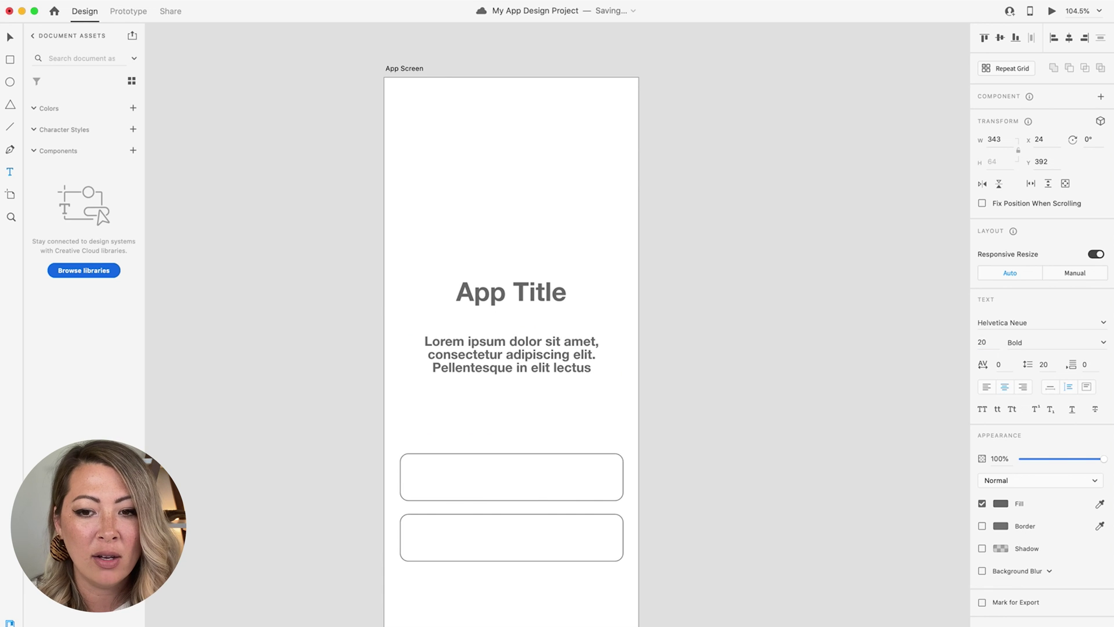
{"action": "left_click", "coordinate": [1103, 343]}
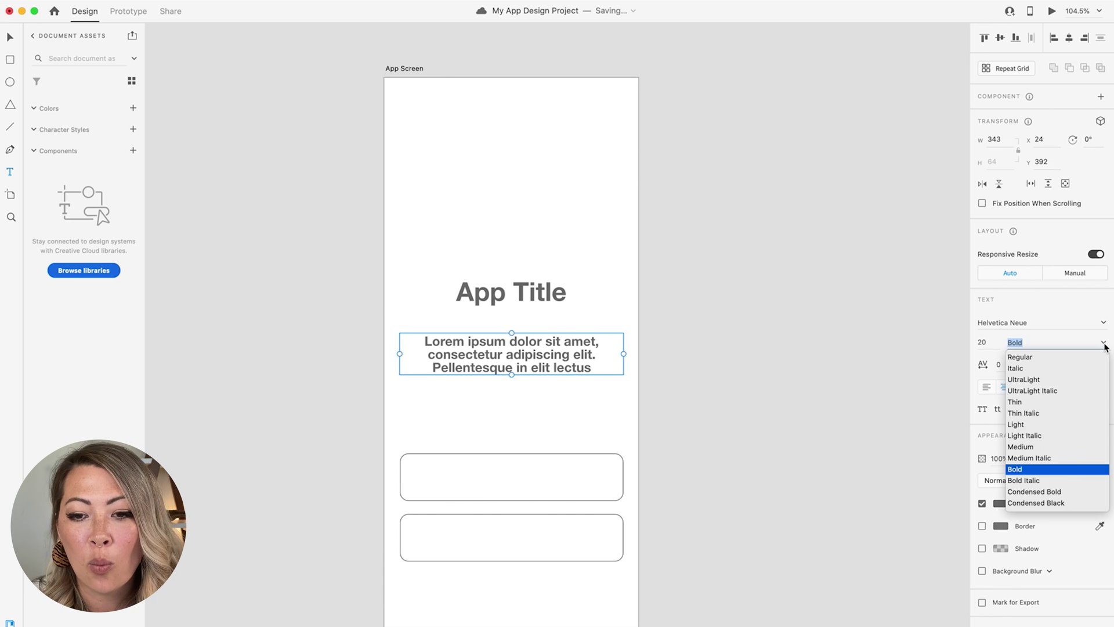
{"action": "left_click", "coordinate": [1064, 355]}
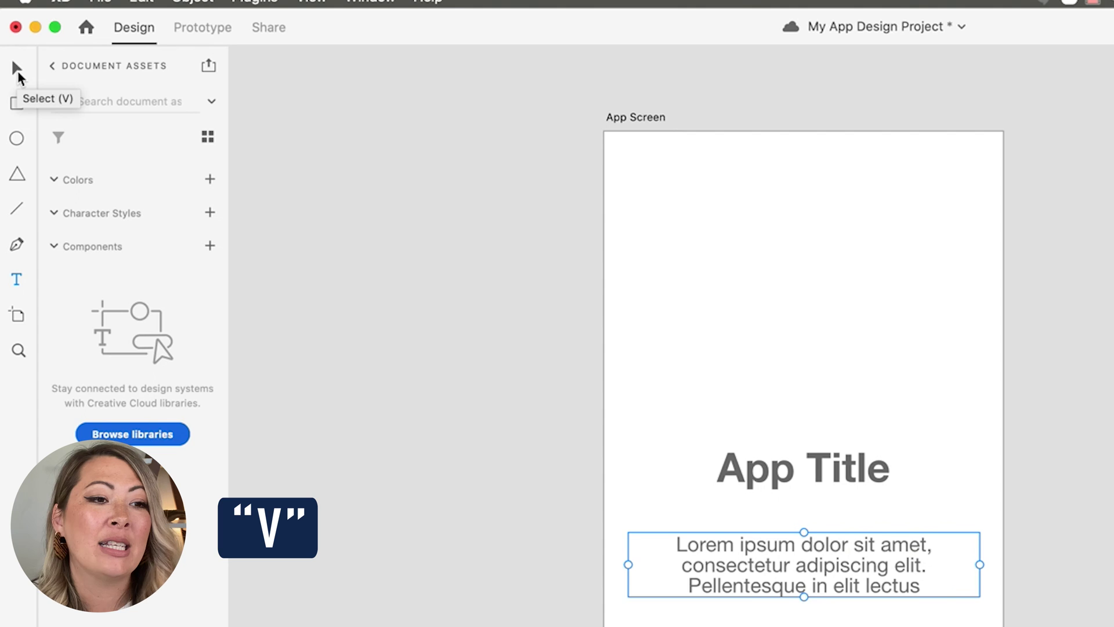
Move App Title down to Y 374 and the description beneath it to Y 460, both centred.
{"action": "key", "text": "v"}
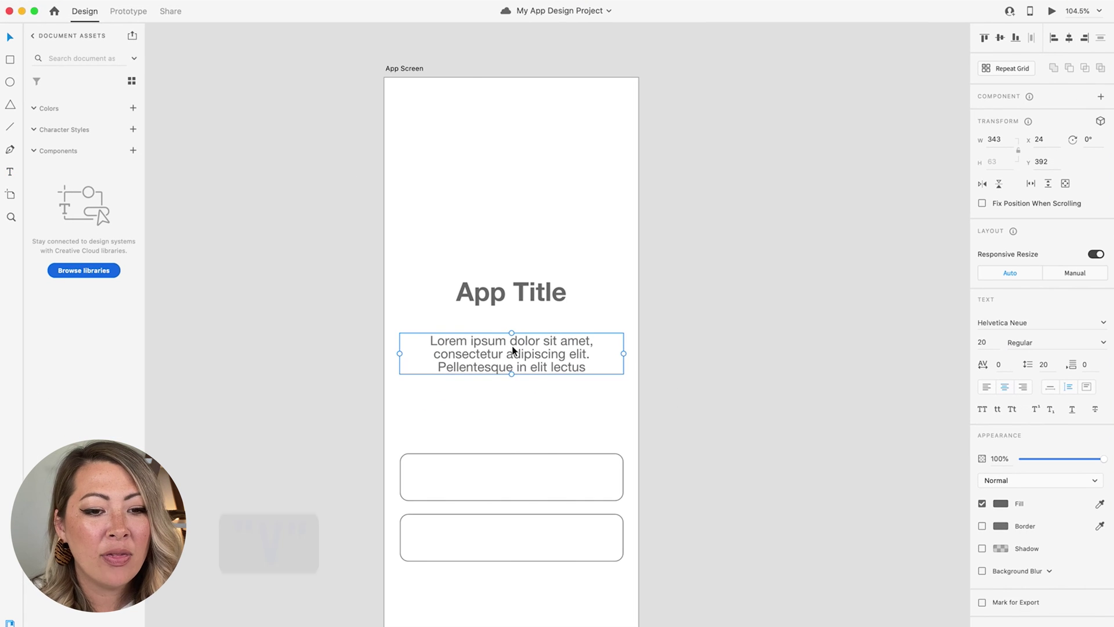
{"action": "left_click_drag", "start_coordinate": [512, 335], "coordinate": [511, 383]}
{"action": "left_click_drag", "start_coordinate": [510, 298], "coordinate": [512, 348]}
{"action": "left_click_drag", "start_coordinate": [510, 389], "coordinate": [511, 403]}
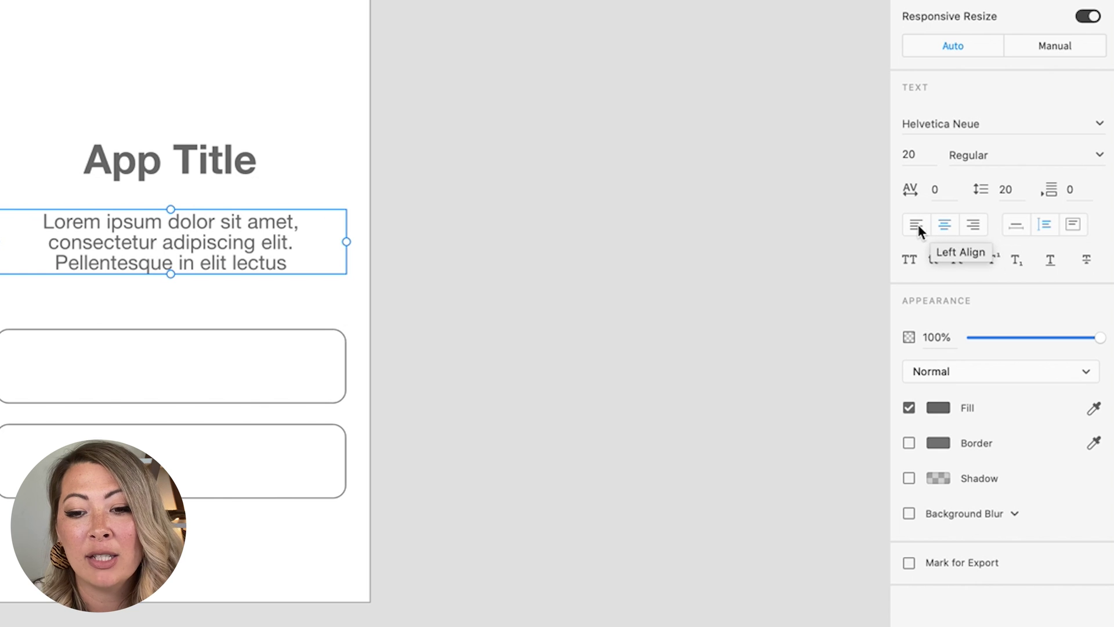
{"action": "left_click", "coordinate": [974, 226]}
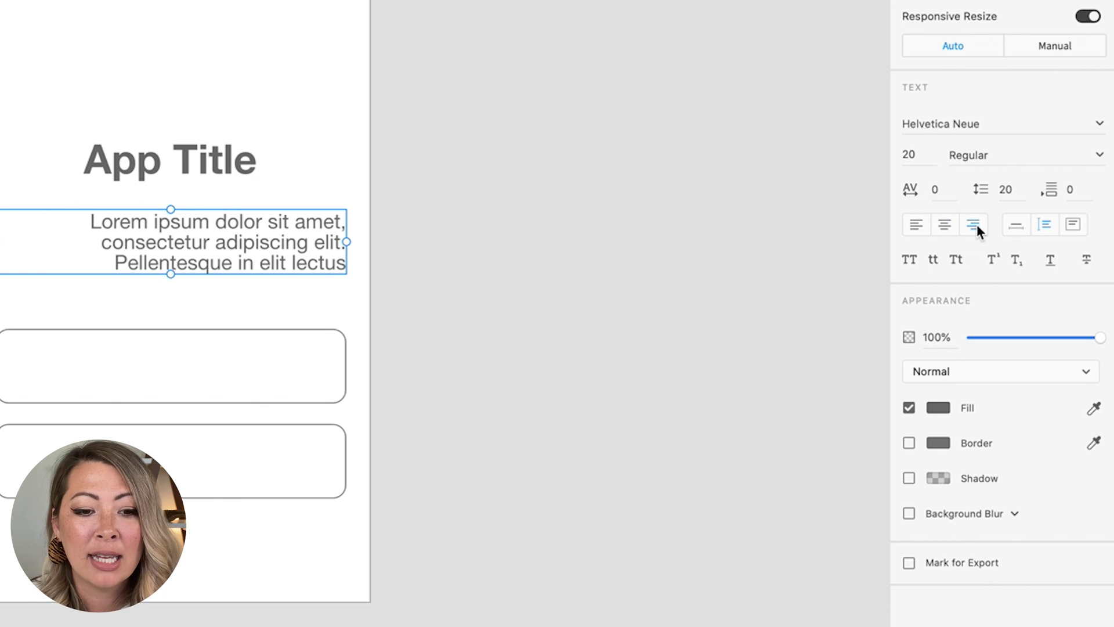
{"action": "left_click", "coordinate": [916, 227]}
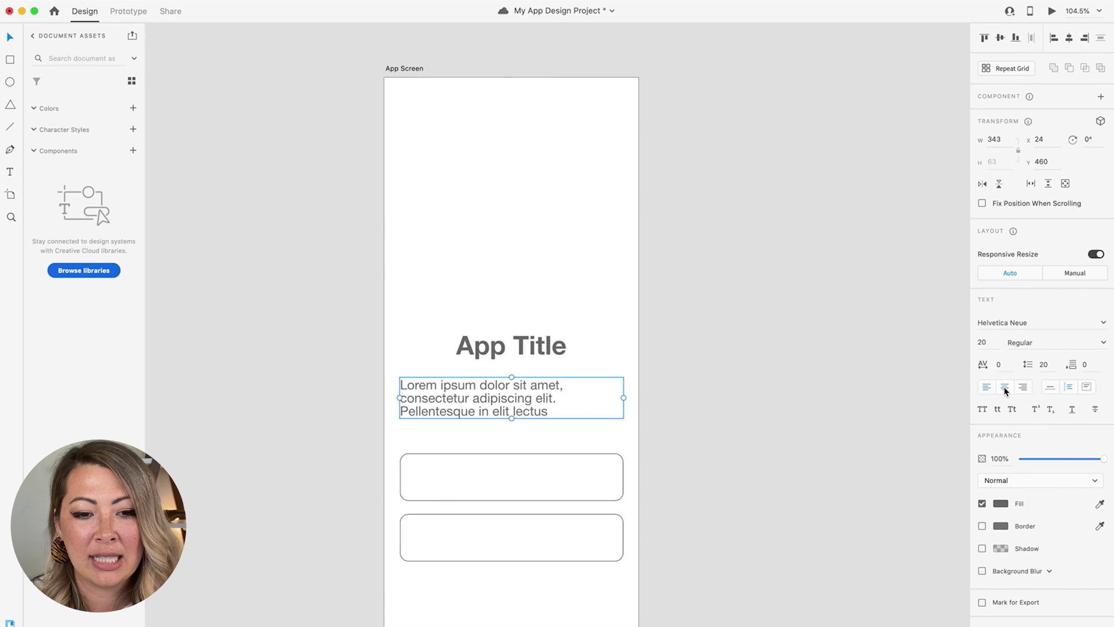
{"action": "left_click", "coordinate": [1005, 388]}
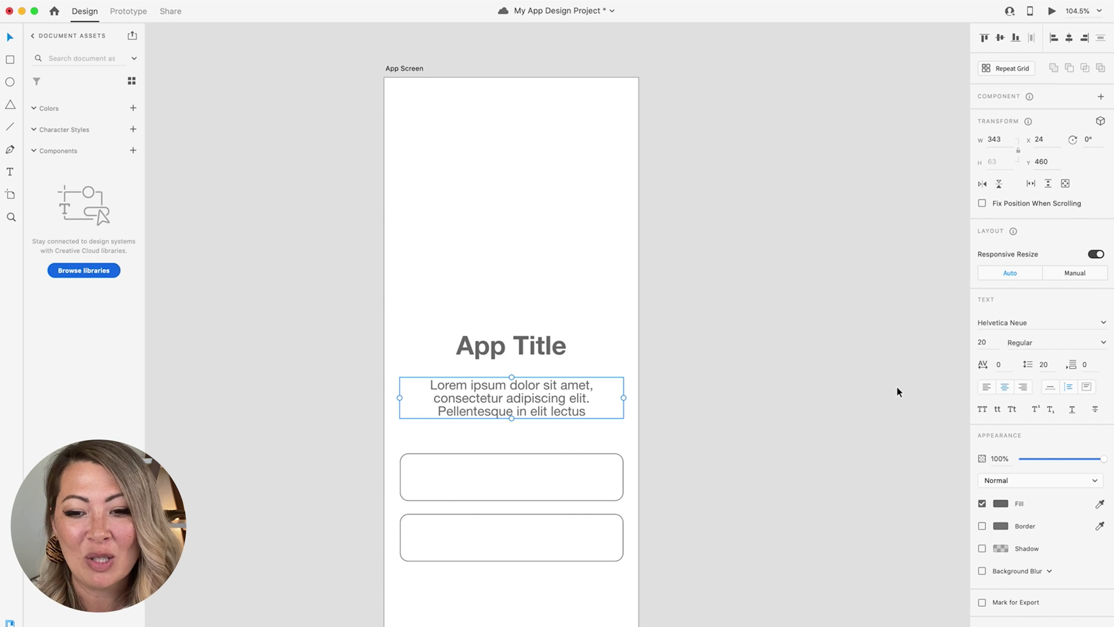
Add a 'Sign Up' label, Helvetica Neue 20 Regular, centred inside the first button.
{"action": "scroll", "coordinate": [450, 313], "scroll_direction": "down", "scroll_amount": 2}
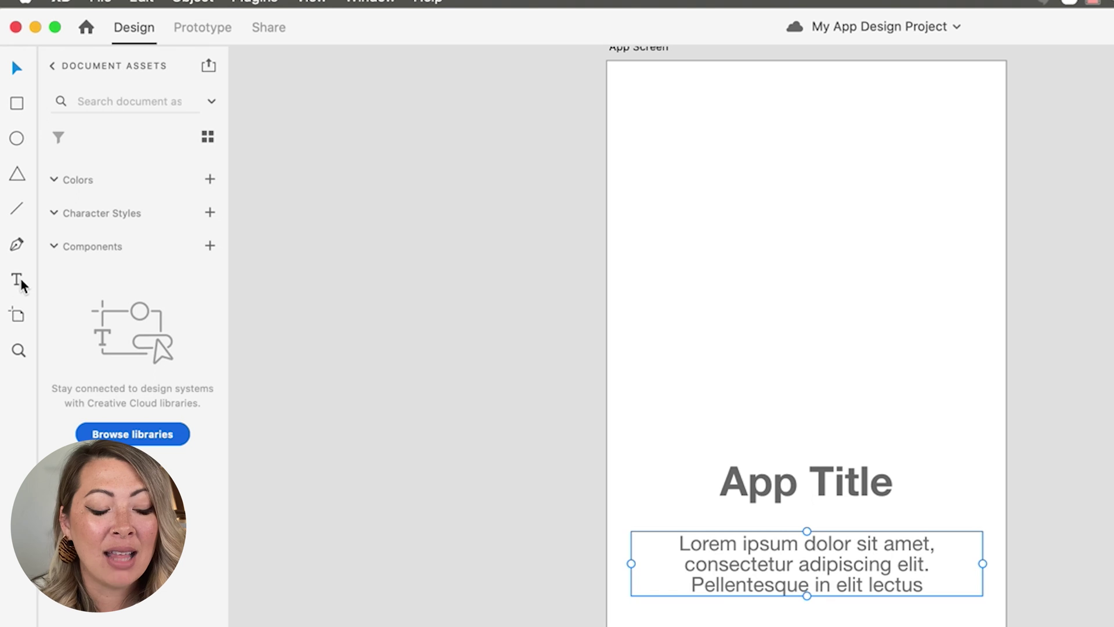
{"action": "left_click", "coordinate": [16, 279]}
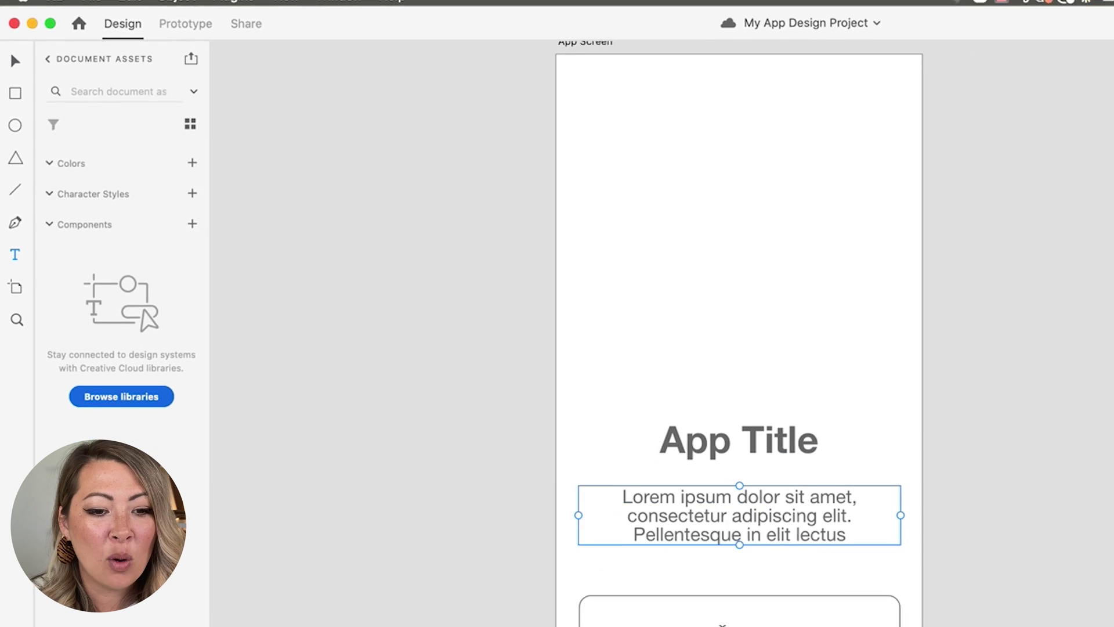
{"action": "left_click", "coordinate": [504, 434]}
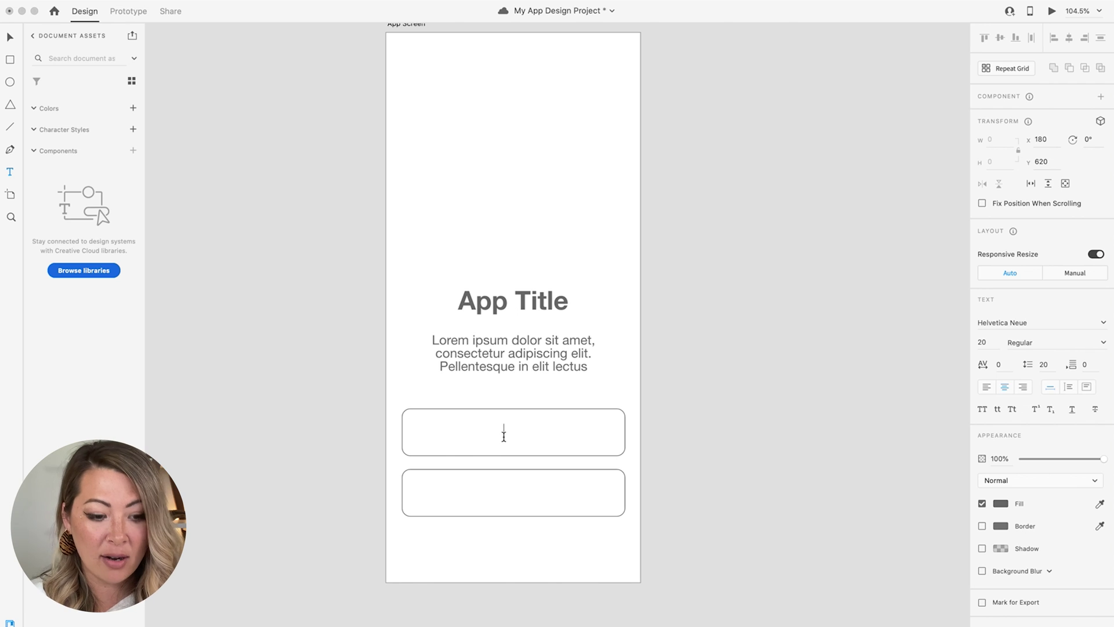
{"action": "type", "text": "Sign Up"}
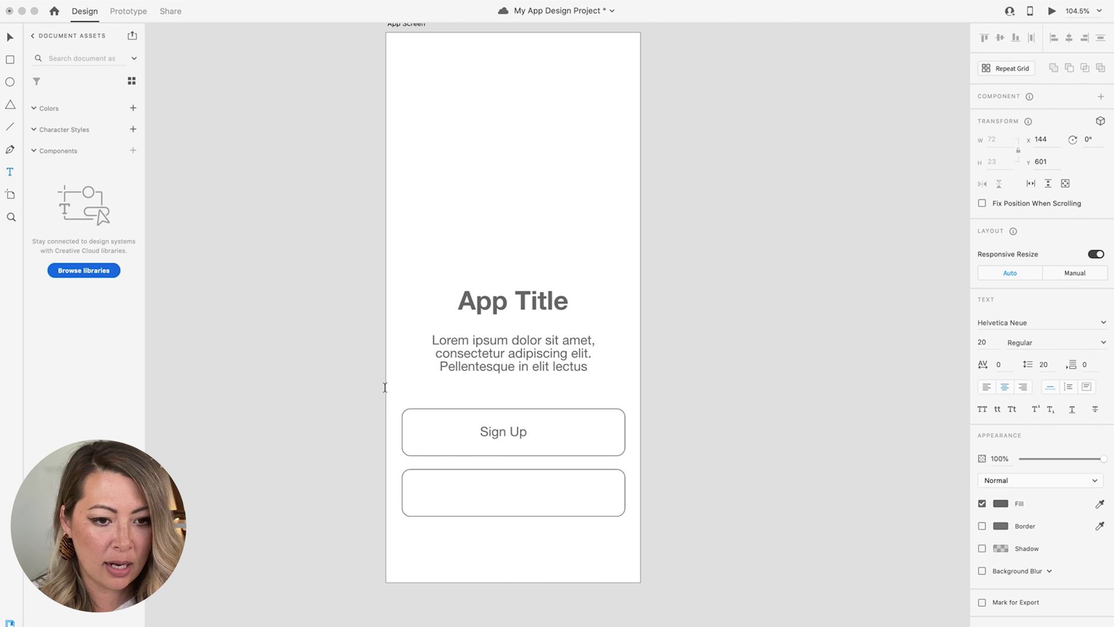
{"action": "key", "text": "Escape"}
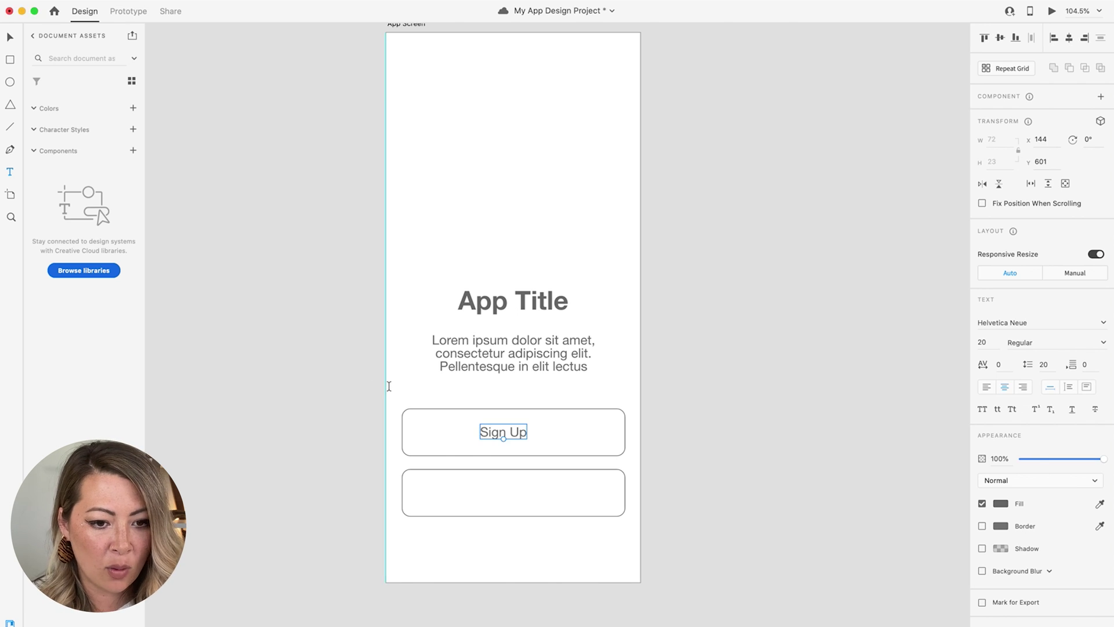
{"action": "key", "text": "v"}
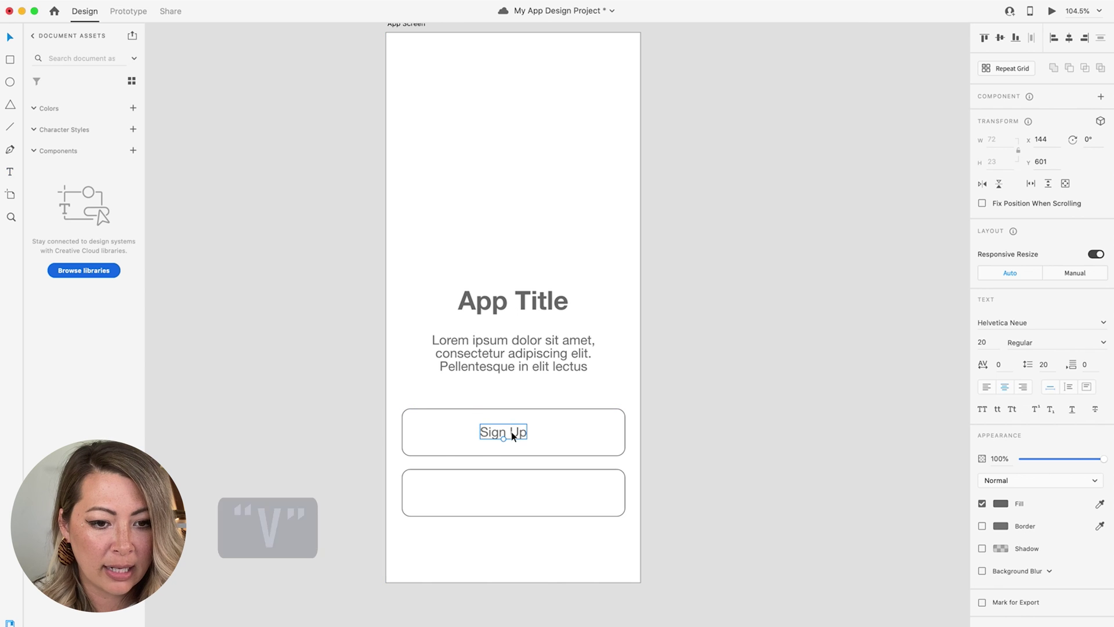
{"action": "left_click_drag", "start_coordinate": [513, 436], "coordinate": [522, 436]}
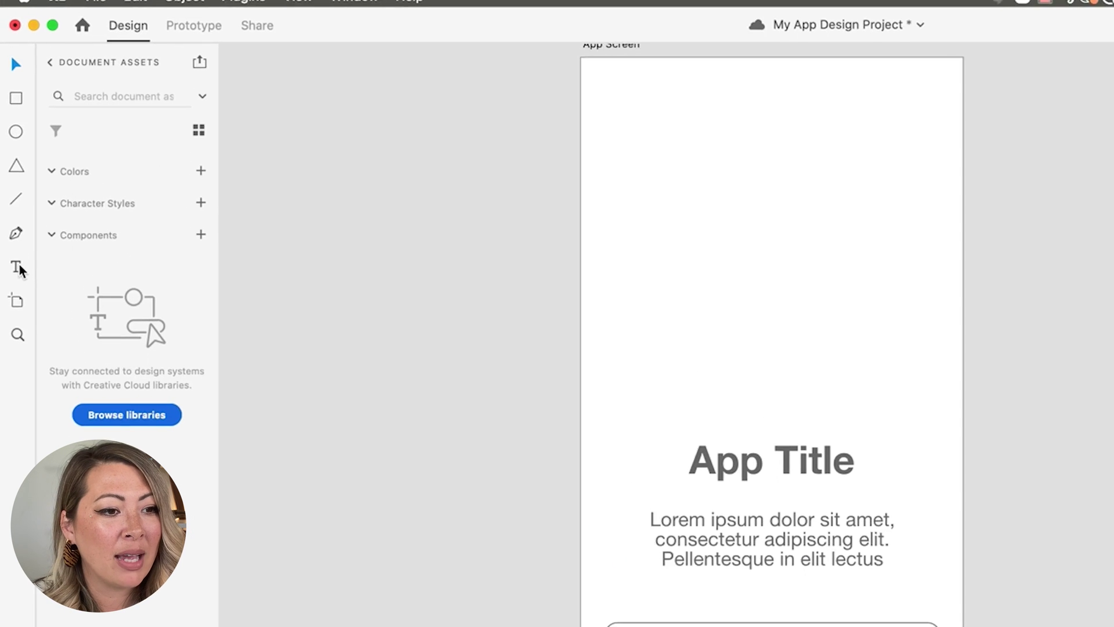
Add a 'Login' label centred inside the second button.
{"action": "left_click", "coordinate": [11, 173]}
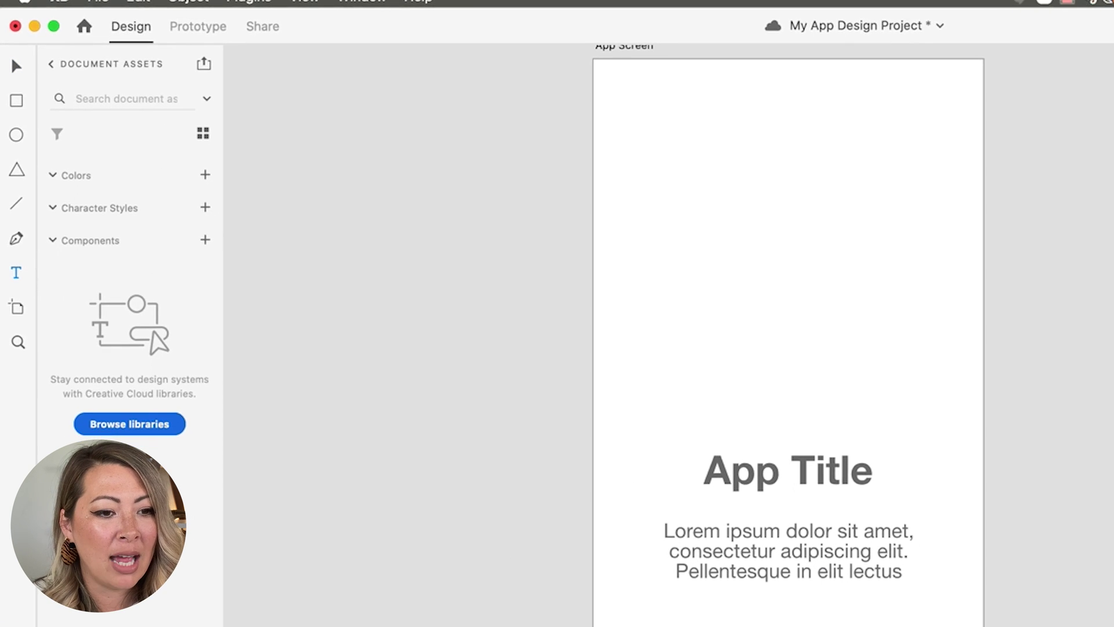
{"action": "left_click", "coordinate": [517, 503]}
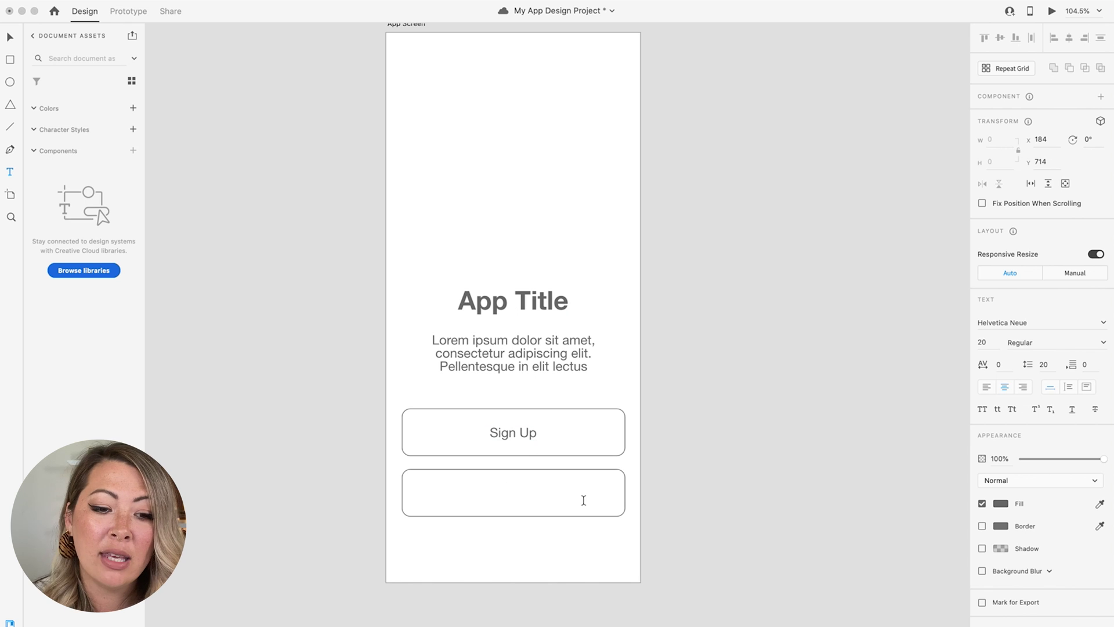
{"action": "type", "text": "Login"}
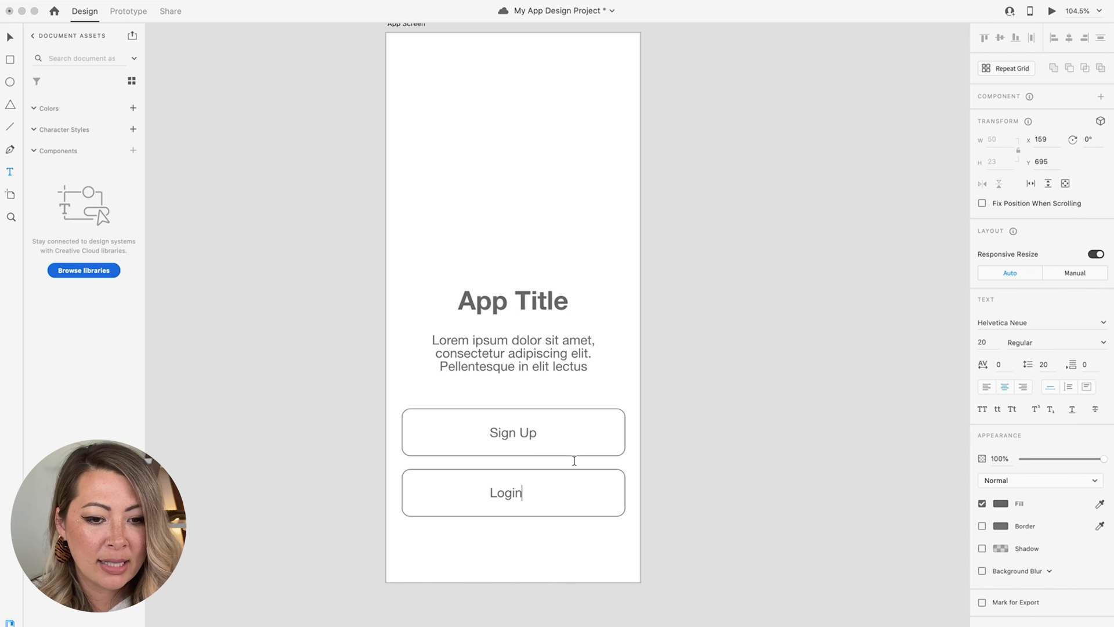
{"action": "key", "text": "Escape"}
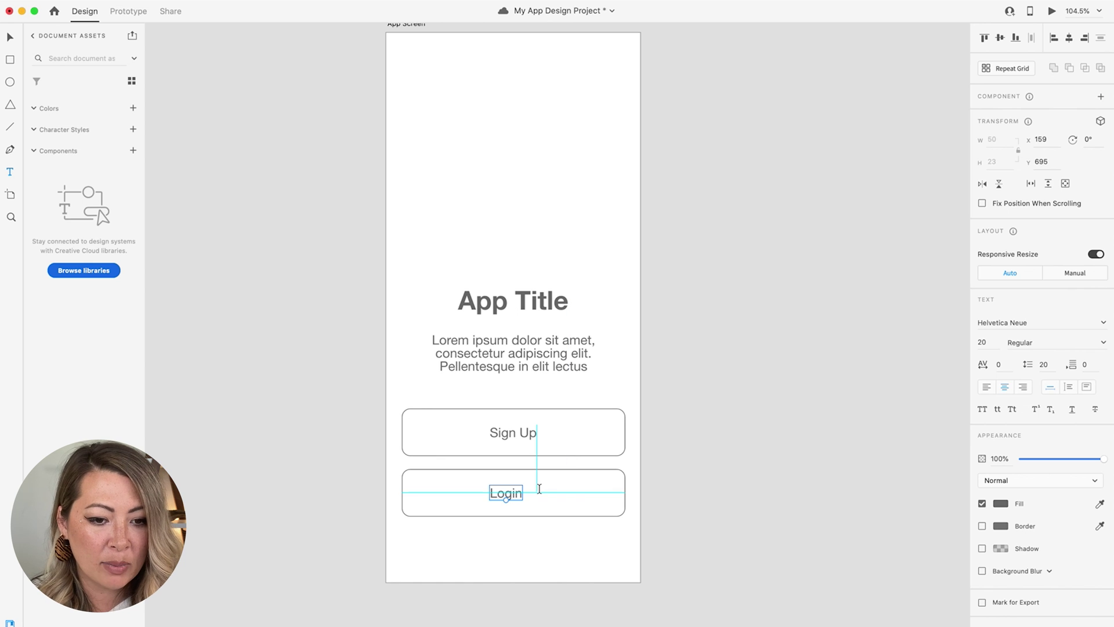
{"action": "key", "text": "v"}
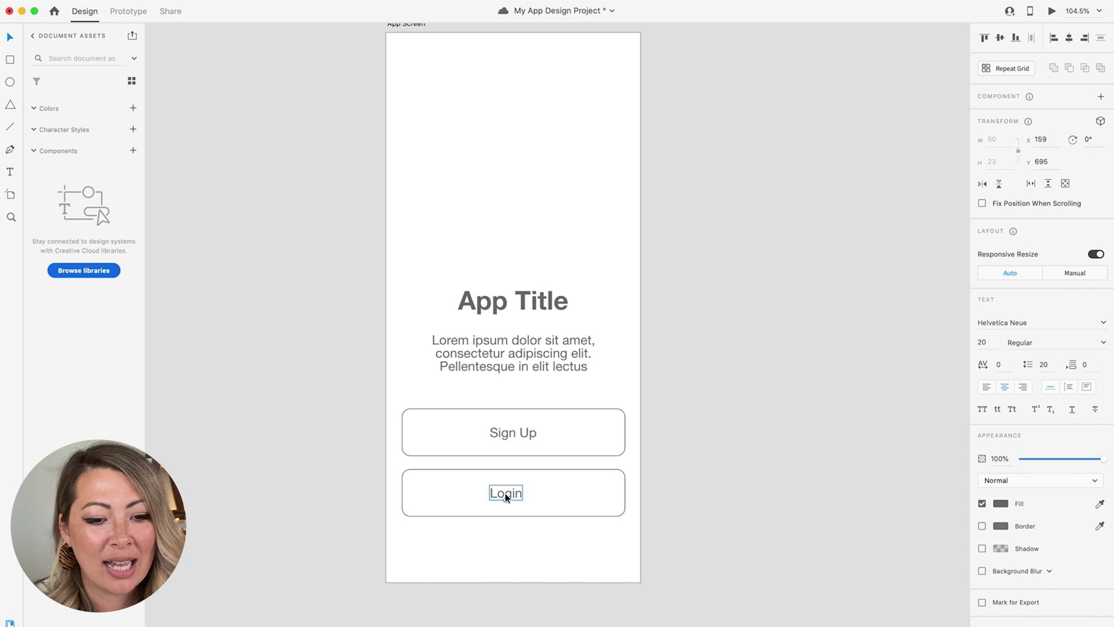
{"action": "left_click_drag", "start_coordinate": [506, 494], "coordinate": [513, 493]}
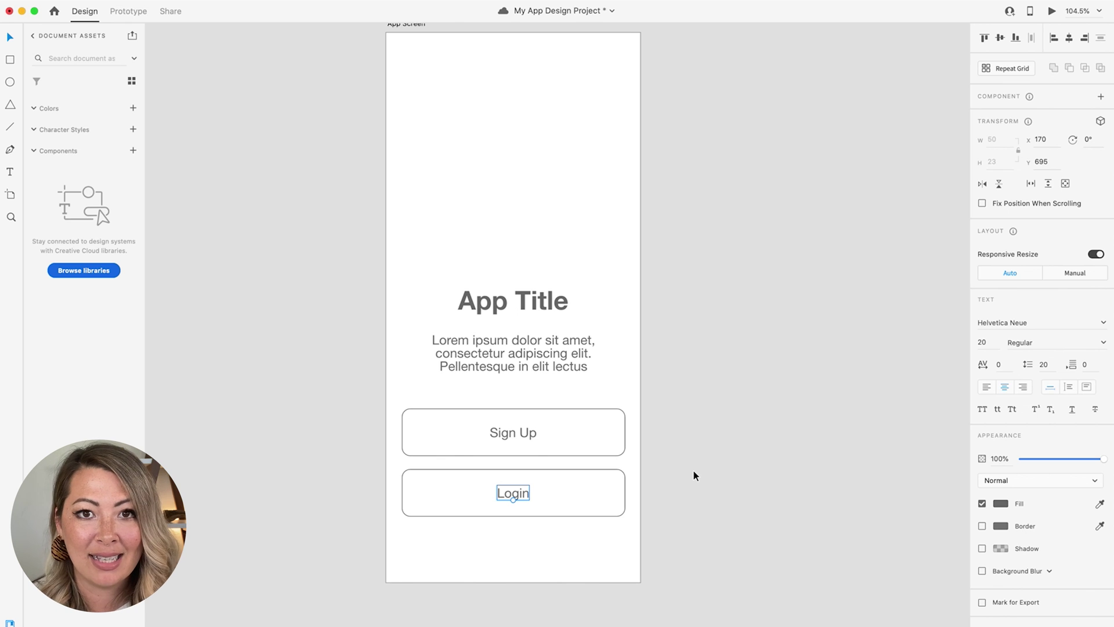
Shorten the Sign Up and Login buttons and re-centre their labels.
{"action": "left_click", "coordinate": [644, 437]}
{"action": "left_click", "coordinate": [585, 427]}
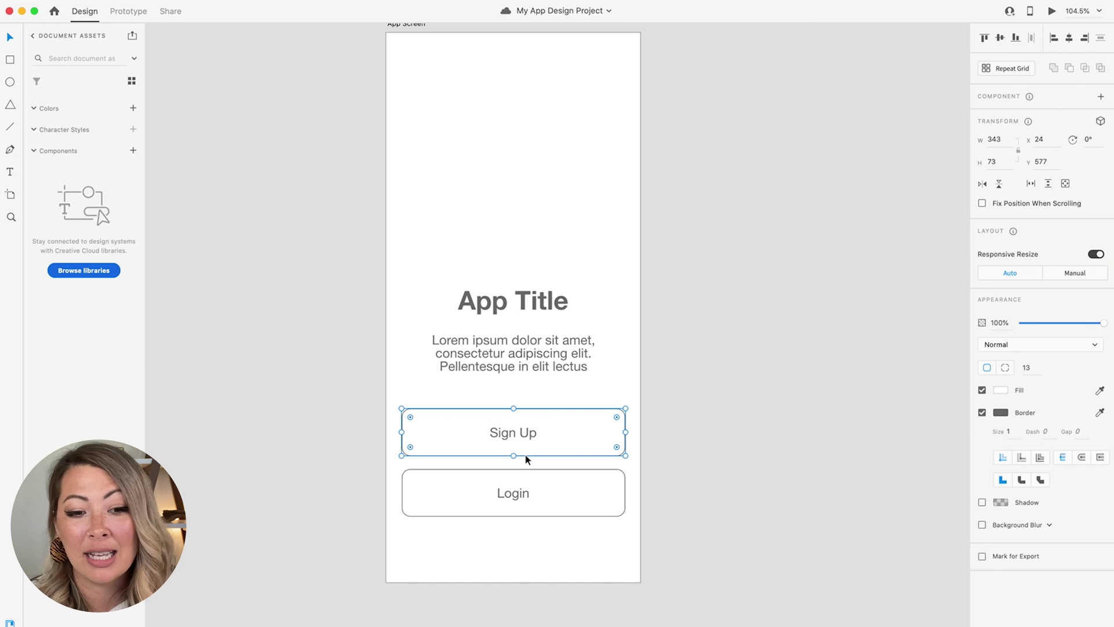
{"action": "left_click_drag", "start_coordinate": [514, 455], "coordinate": [517, 434]}
{"action": "left_click", "coordinate": [517, 435]}
{"action": "left_click", "coordinate": [520, 482]}
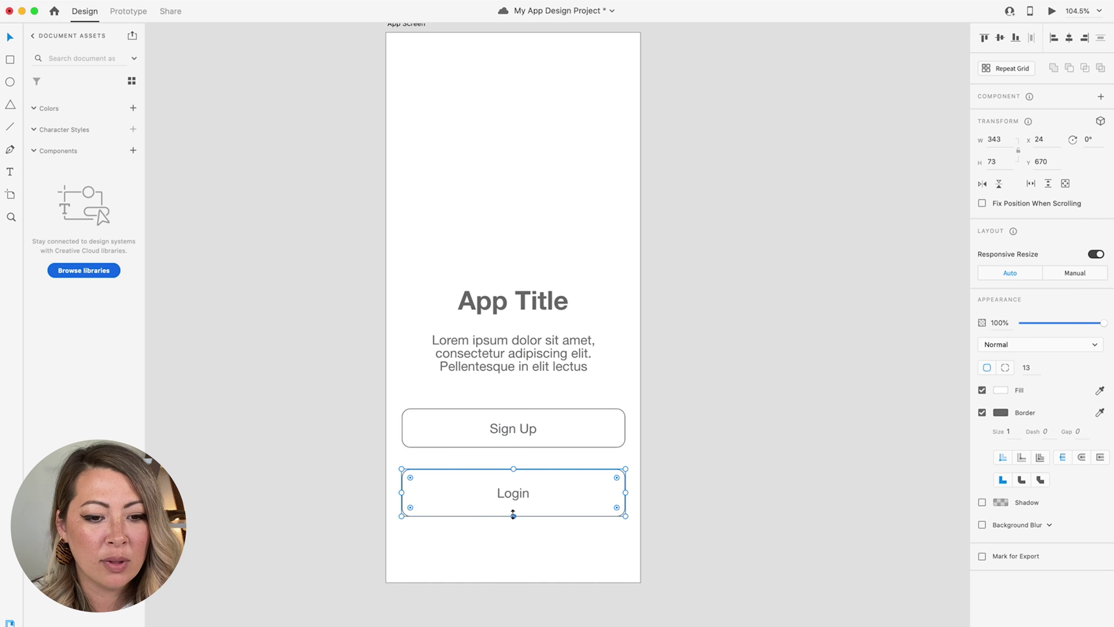
{"action": "left_click_drag", "start_coordinate": [513, 514], "coordinate": [517, 496]}
{"action": "left_click", "coordinate": [625, 516]}
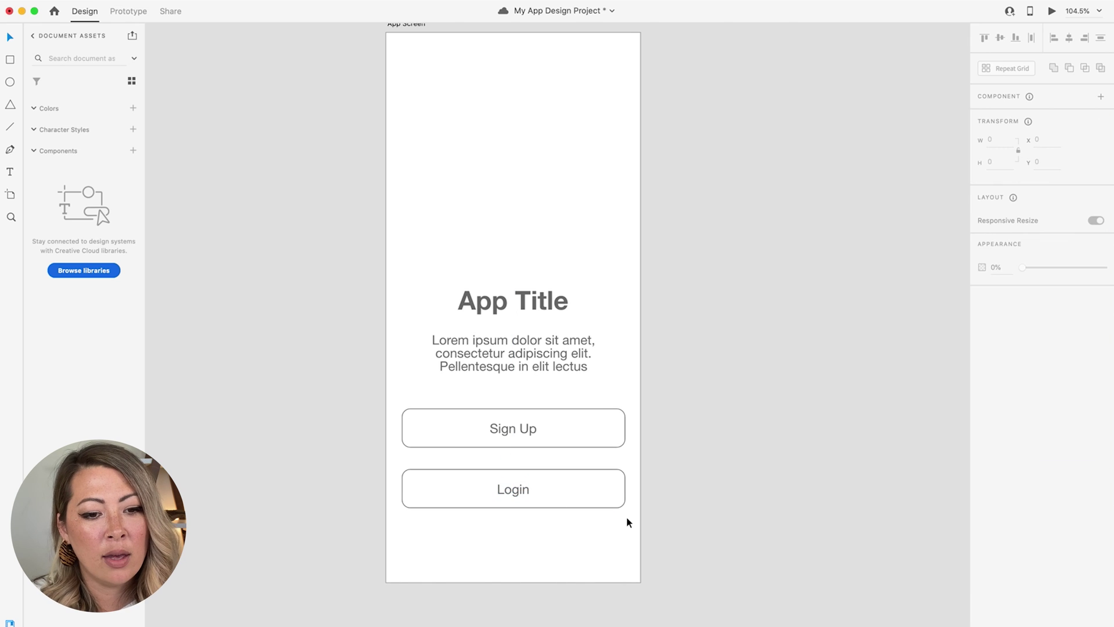
Move the Login button and its label up closer beneath Sign Up.
{"action": "left_click_drag", "start_coordinate": [626, 517], "coordinate": [402, 461]}
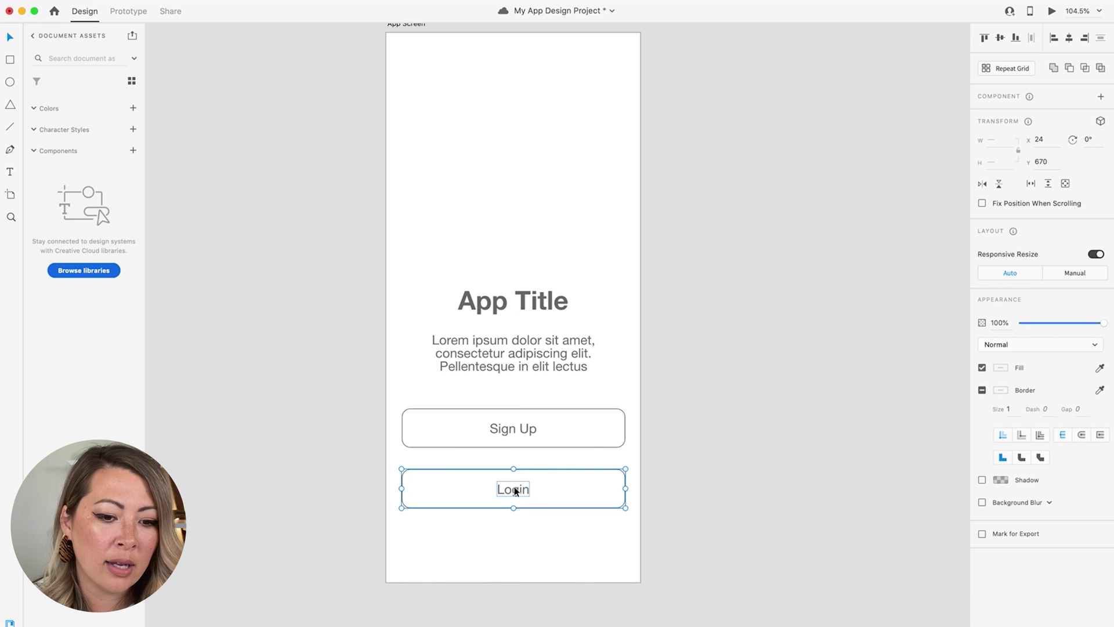
{"action": "left_click_drag", "start_coordinate": [514, 486], "coordinate": [512, 476]}
{"action": "left_click", "coordinate": [607, 538]}
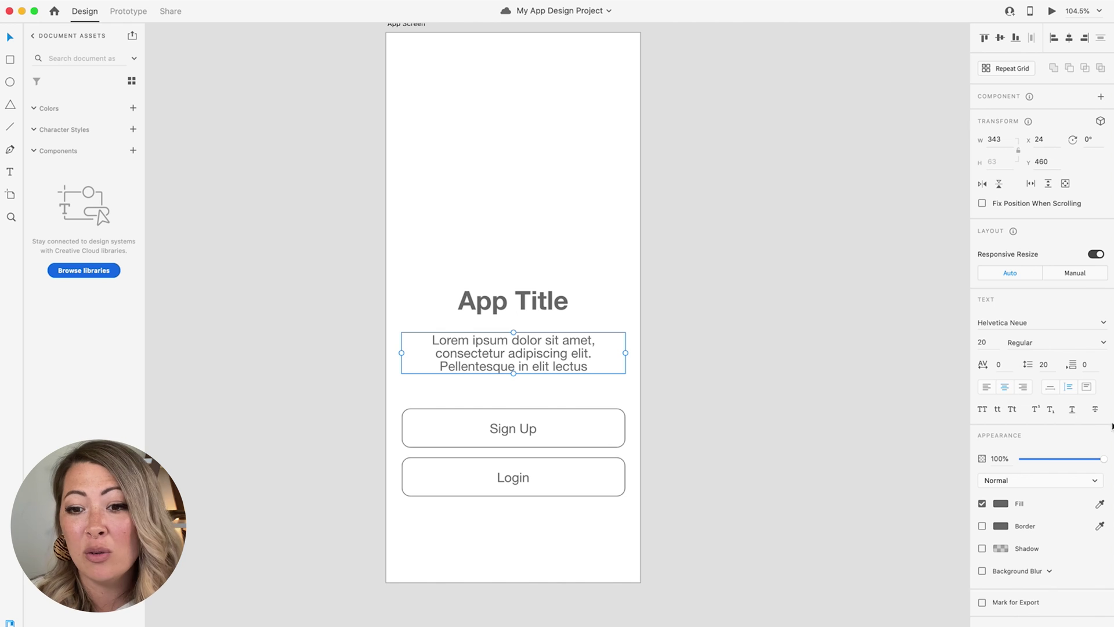
{"action": "left_click", "coordinate": [1104, 323]}
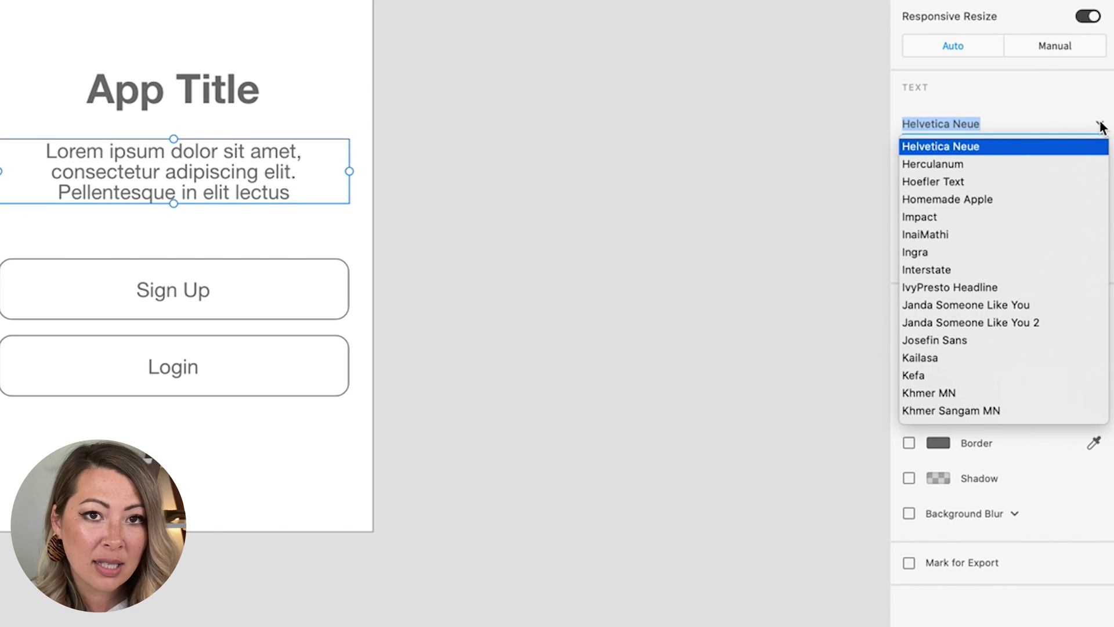
{"action": "left_click", "coordinate": [1031, 102]}
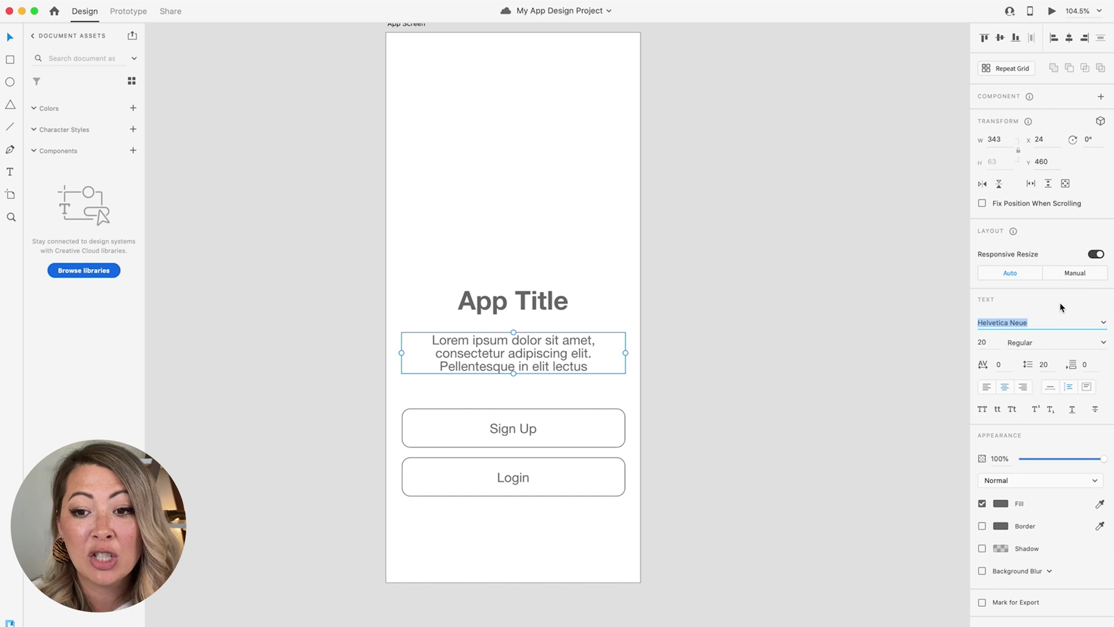
{"action": "left_click", "coordinate": [1103, 322]}
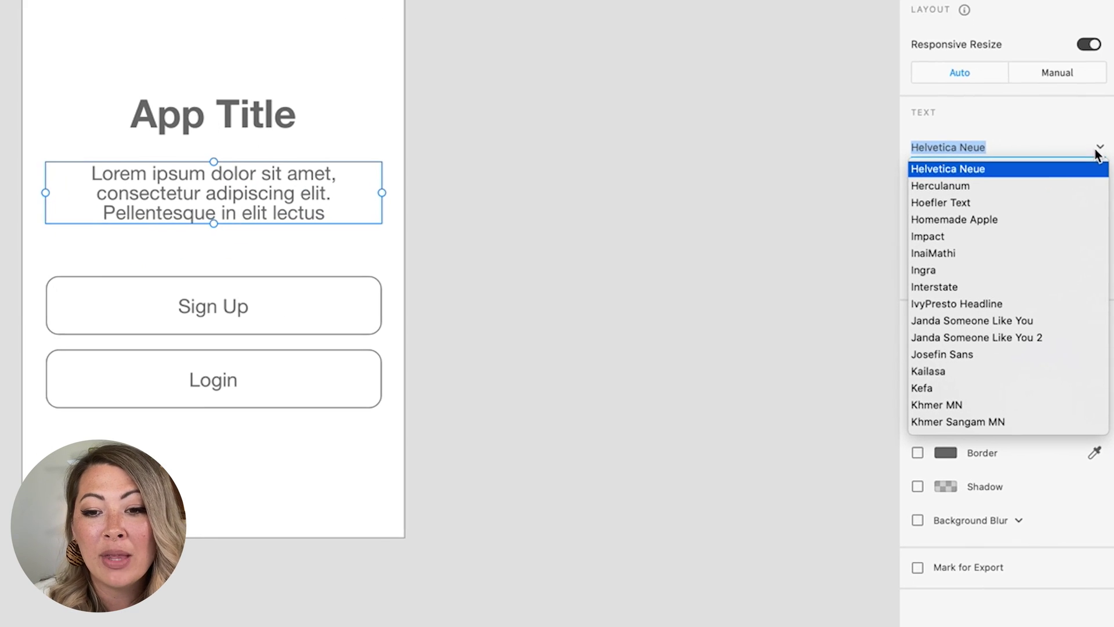
{"action": "scroll", "coordinate": [1019, 246], "scroll_direction": "down", "scroll_amount": 4}
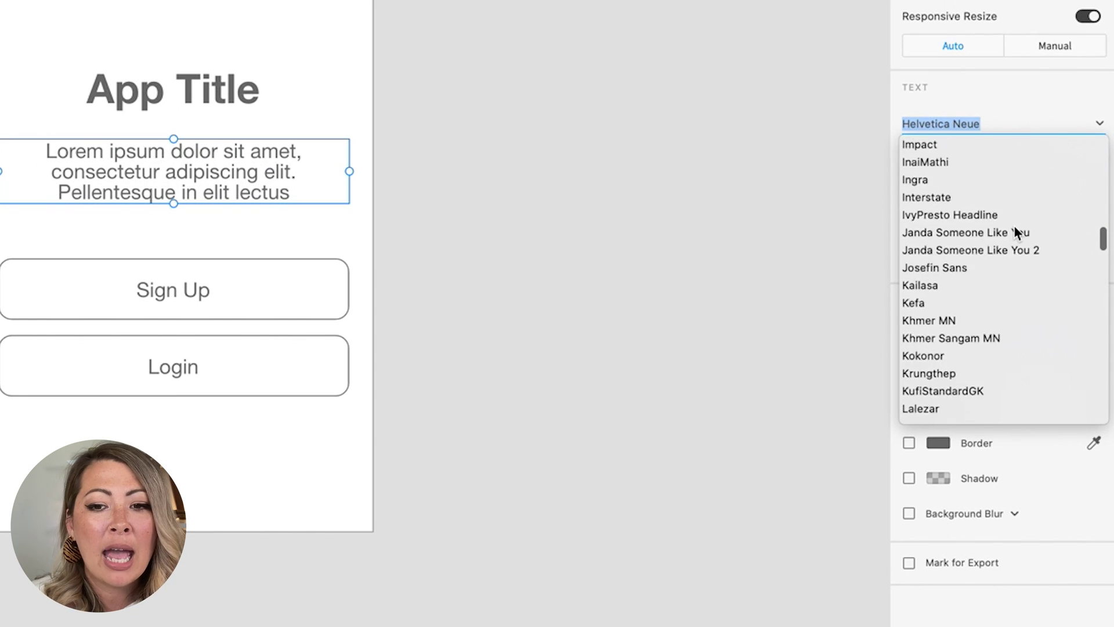
{"action": "scroll", "coordinate": [1014, 231], "scroll_direction": "up", "scroll_amount": 2}
{"action": "left_click", "coordinate": [998, 97]}
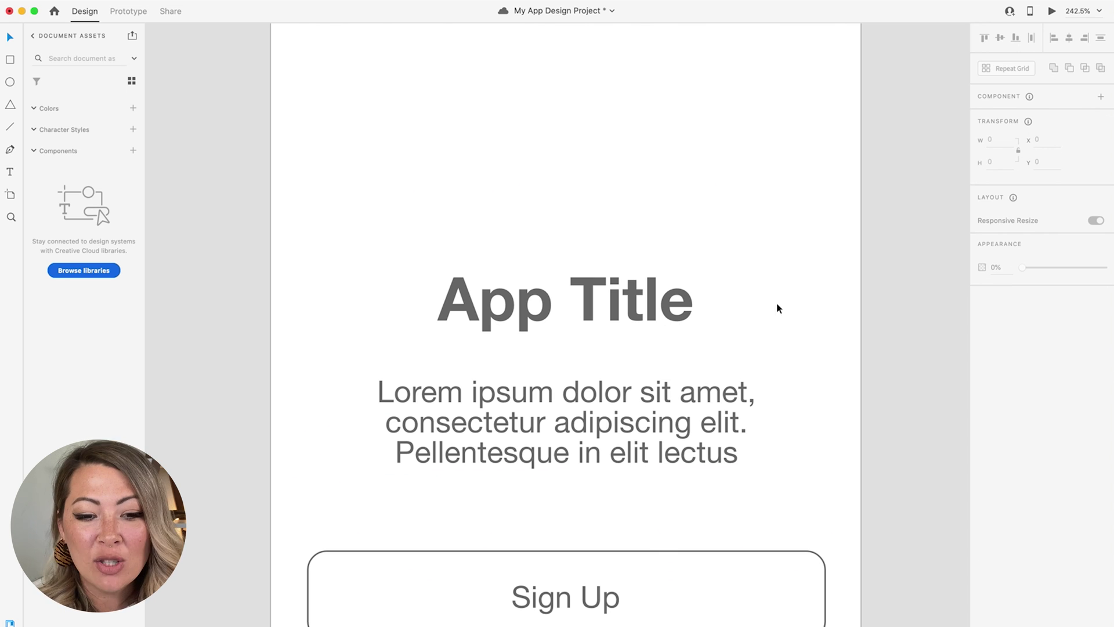
Change the lorem ipsum description's line spacing from 20 to 24.
{"action": "left_click", "coordinate": [667, 414]}
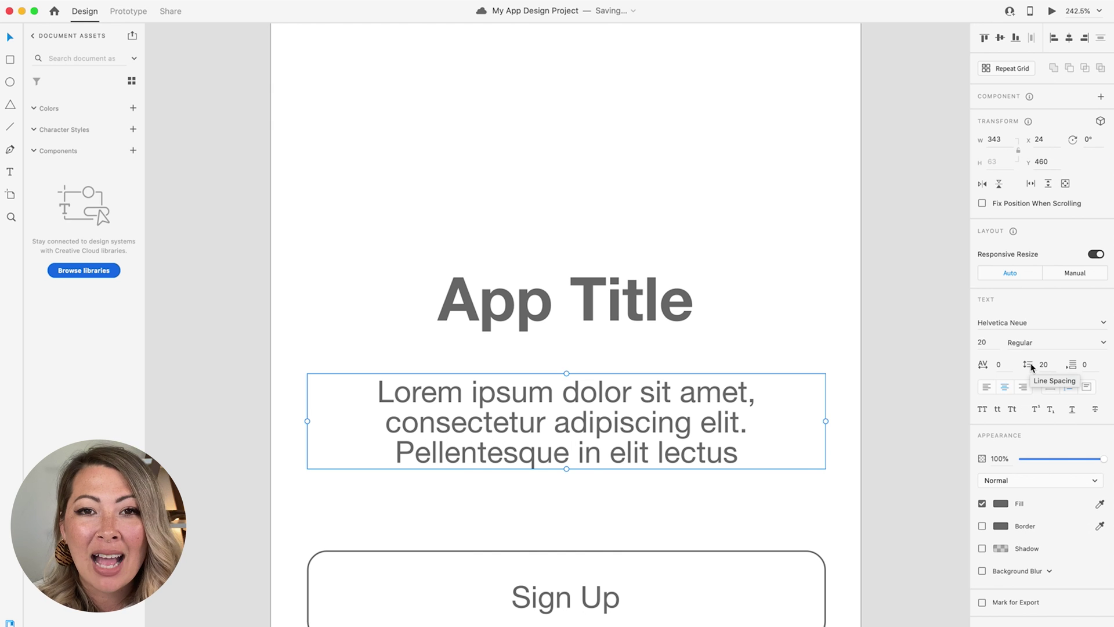
{"action": "scroll", "coordinate": [652, 386], "scroll_direction": "up", "scroll_amount": 5}
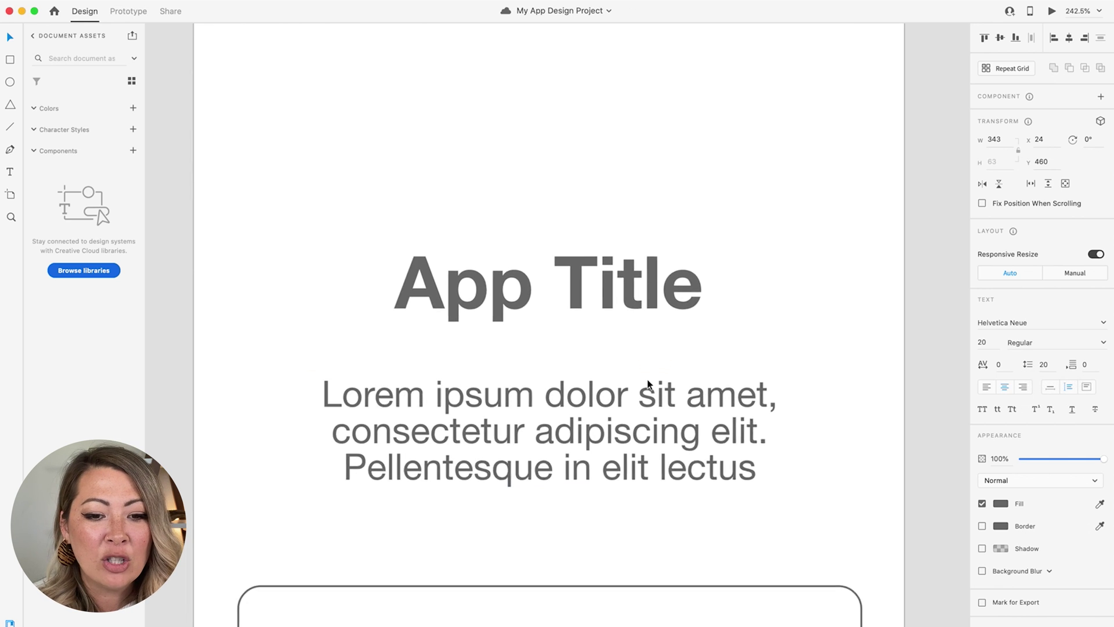
{"action": "scroll", "coordinate": [705, 471], "scroll_direction": "up", "scroll_amount": 5}
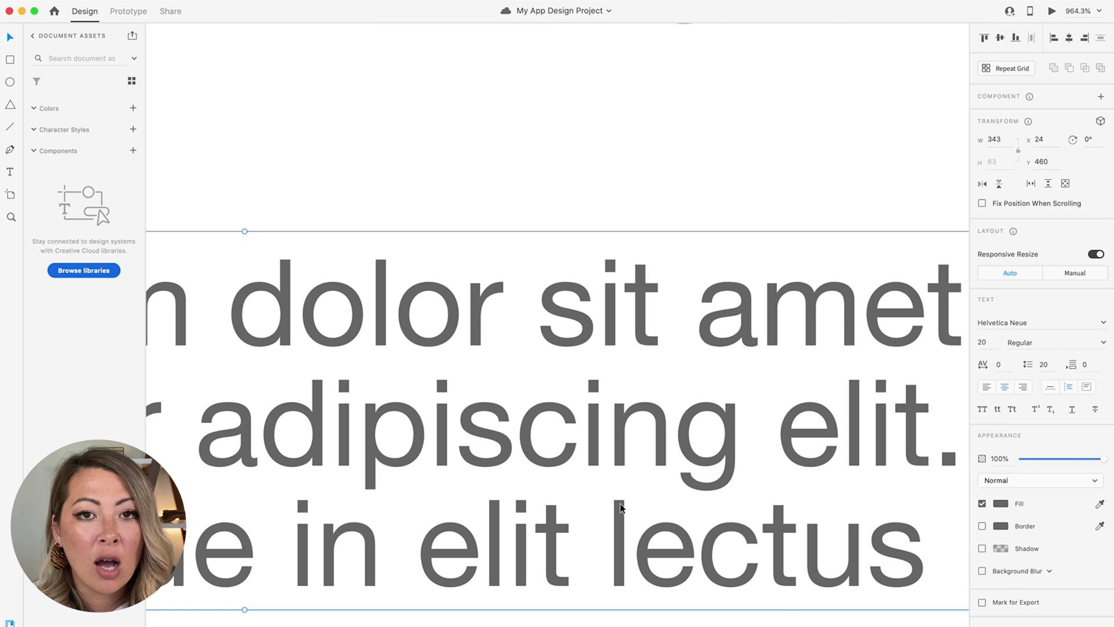
{"action": "key", "text": "super+minus"}
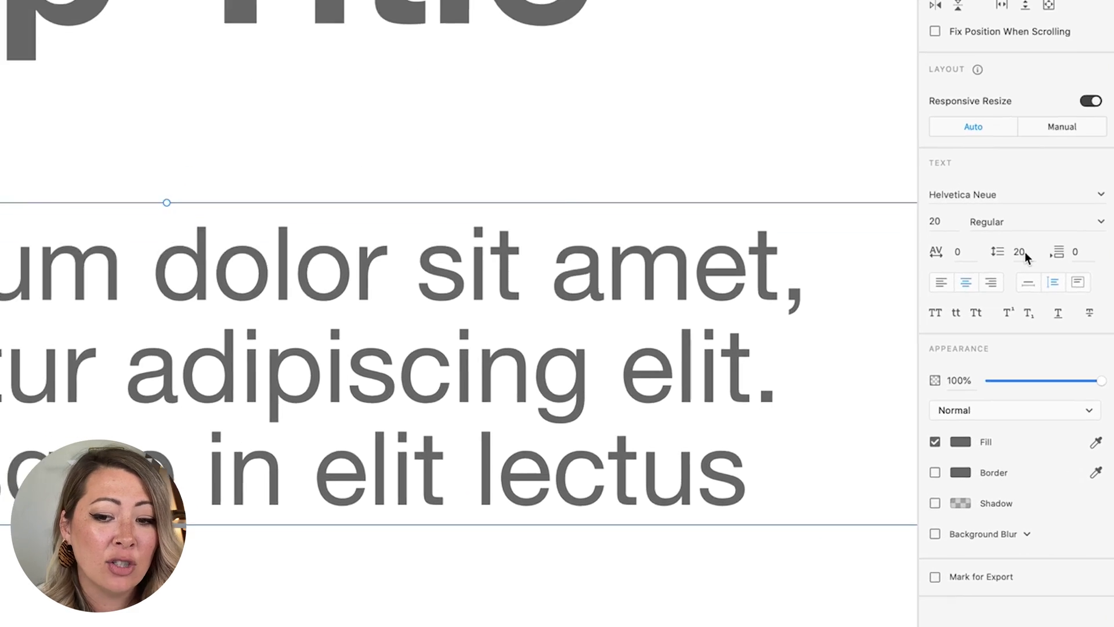
{"action": "left_click", "coordinate": [1044, 357]}
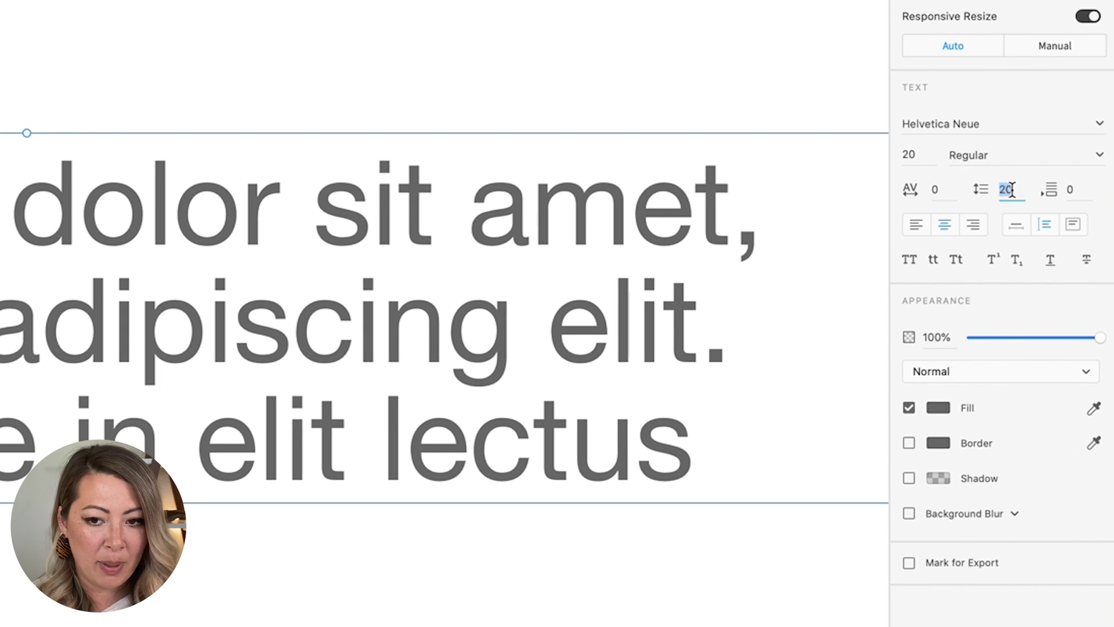
{"action": "type", "text": "24"}
{"action": "key", "text": "Return"}
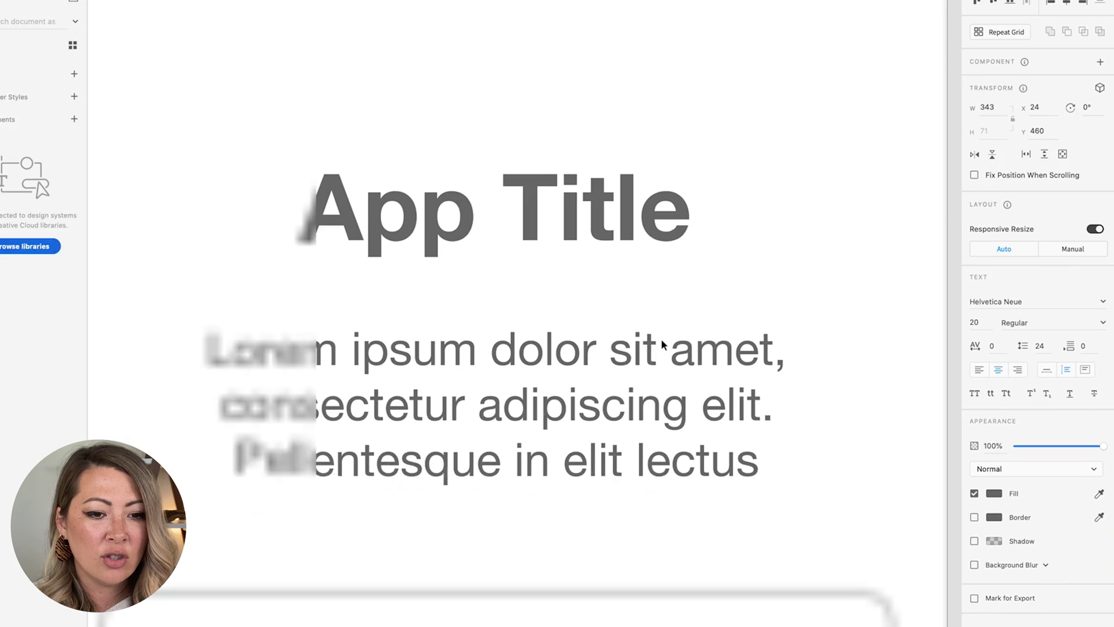
{"action": "key", "text": "super+minus"}
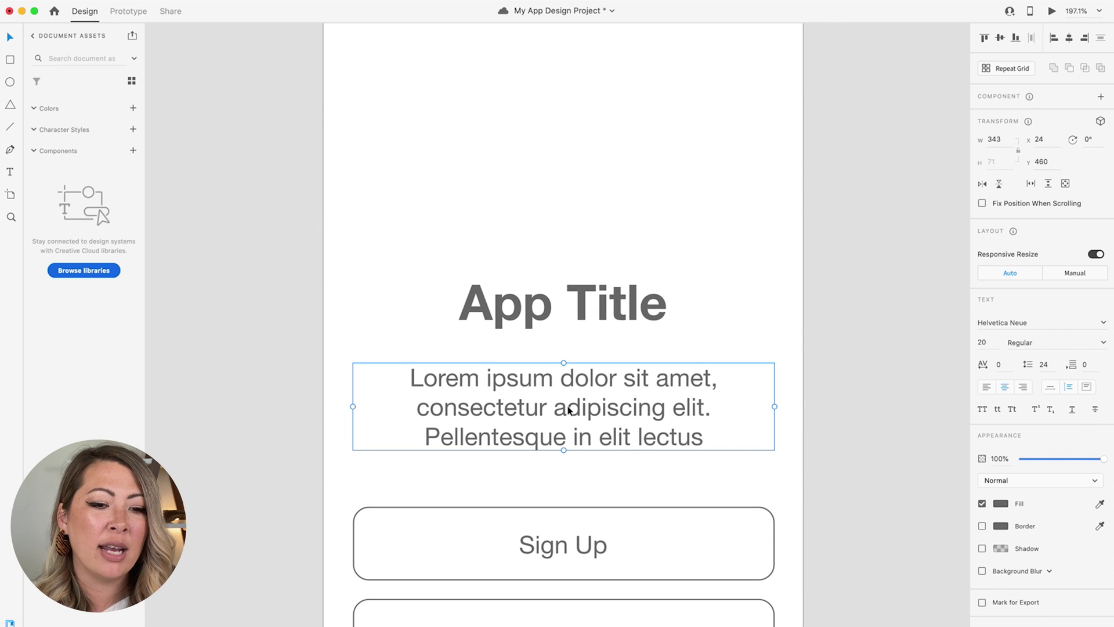
{"action": "left_click", "coordinate": [725, 330]}
{"action": "key", "text": "super+minus"}
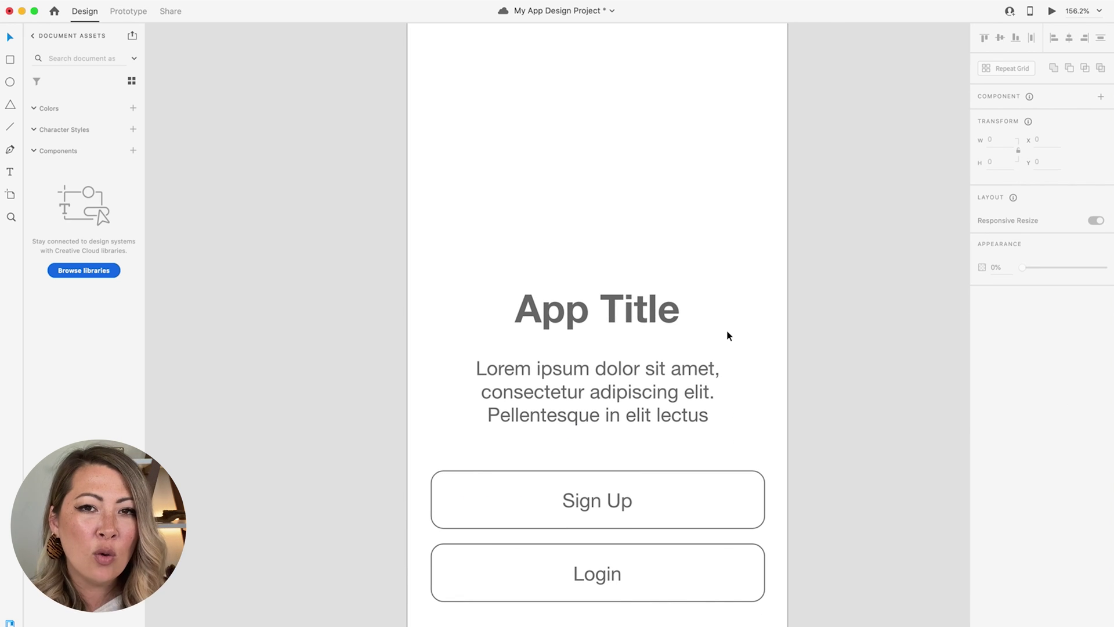